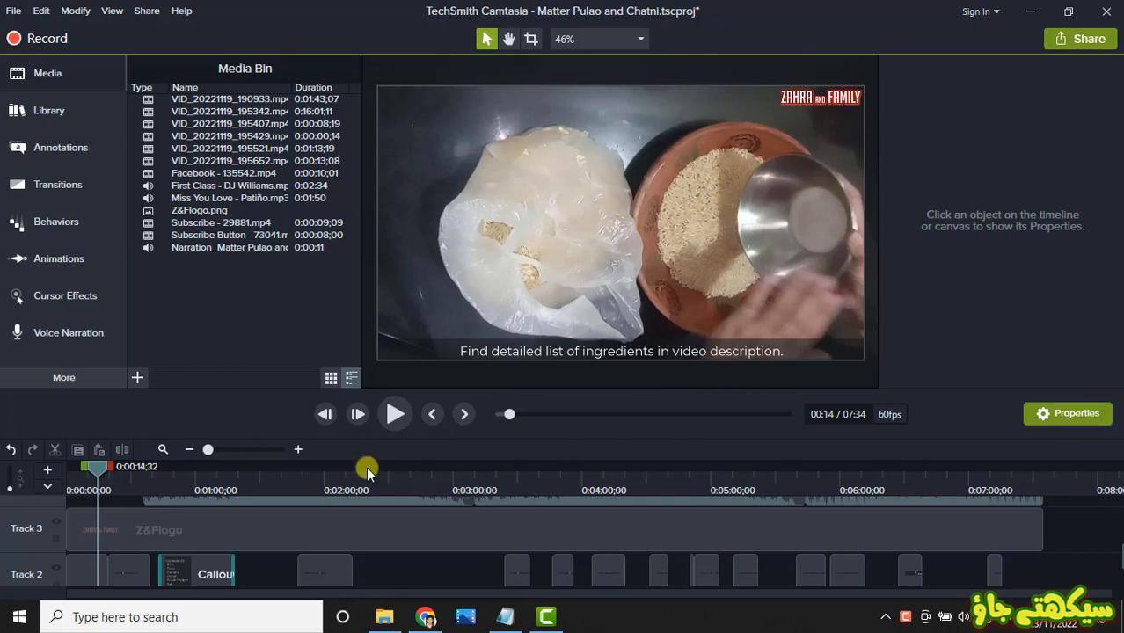
# Step: Review the Facebook and Subscribe clips, the Z&Flogo overlay and the Ingredients callout at about 1:02, and open the asset library
pyautogui.click(288, 482)
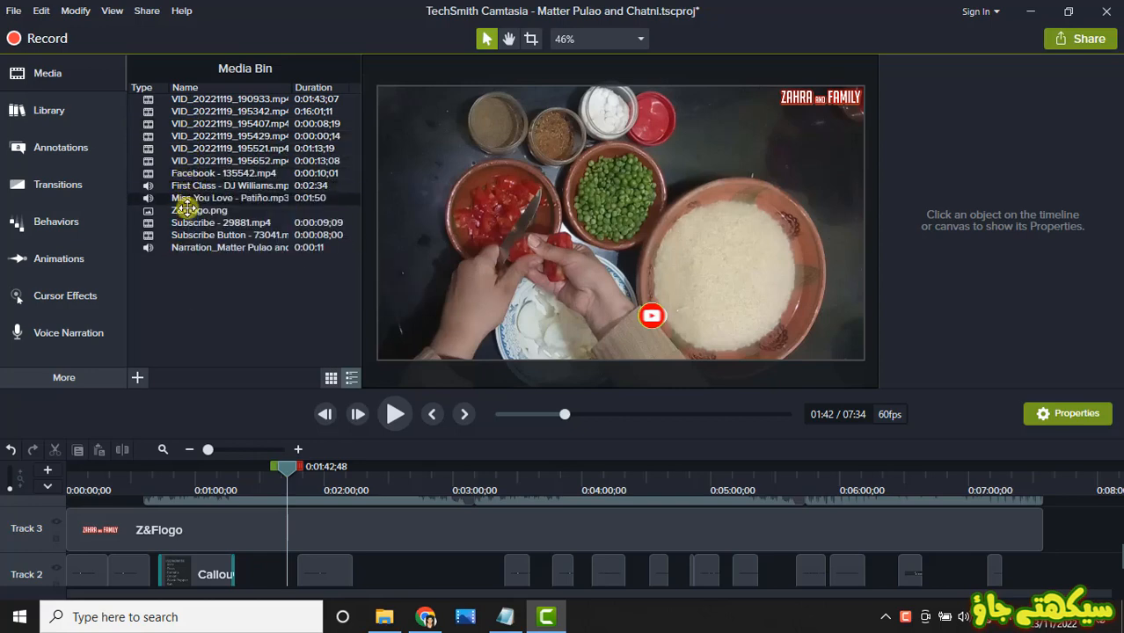
pyautogui.click(198, 174)
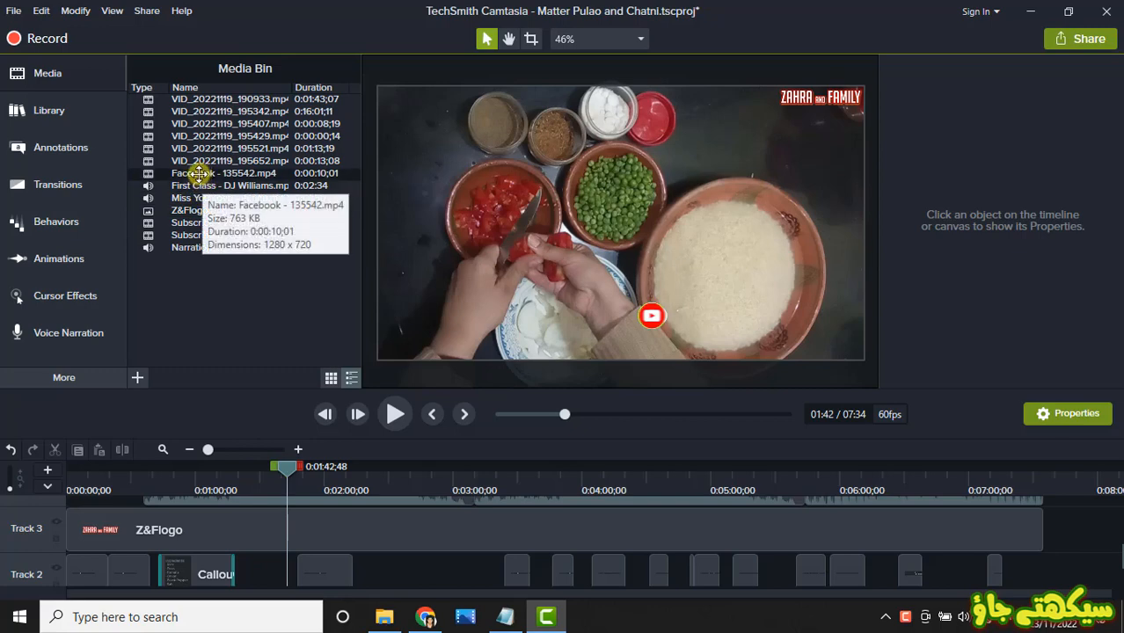
pyautogui.click(194, 222)
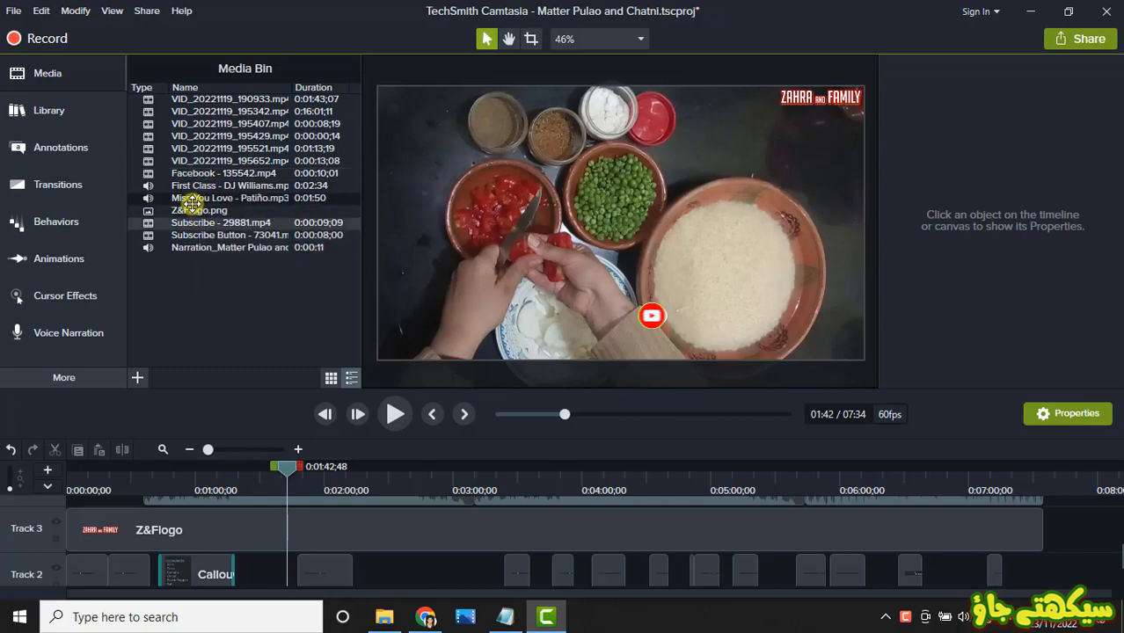
pyautogui.click(825, 101)
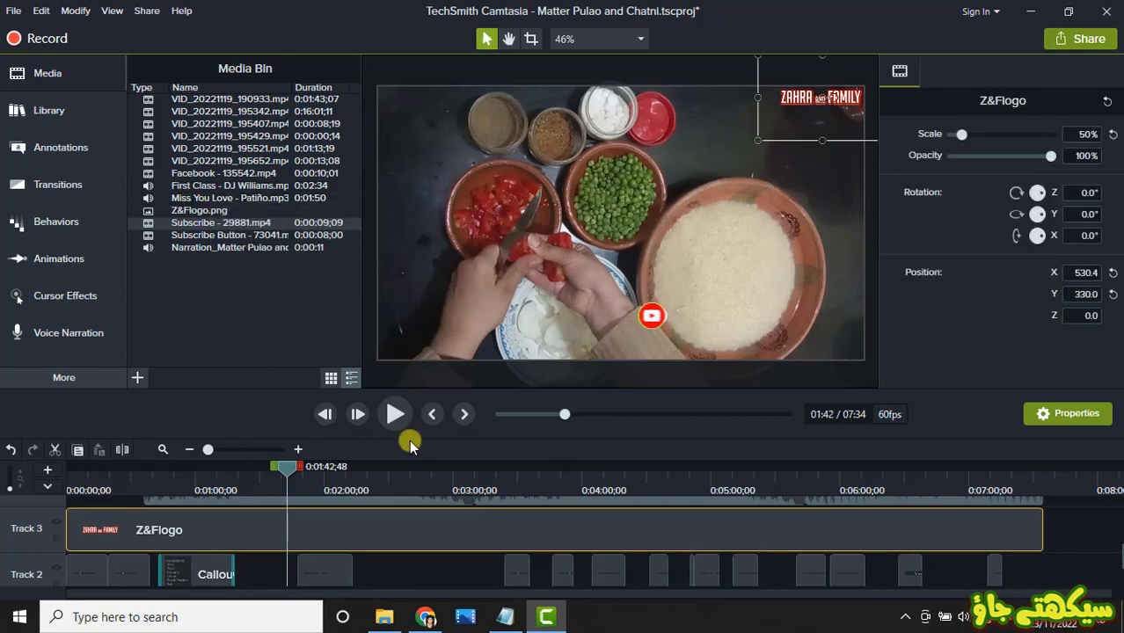
pyautogui.click(1020, 567)
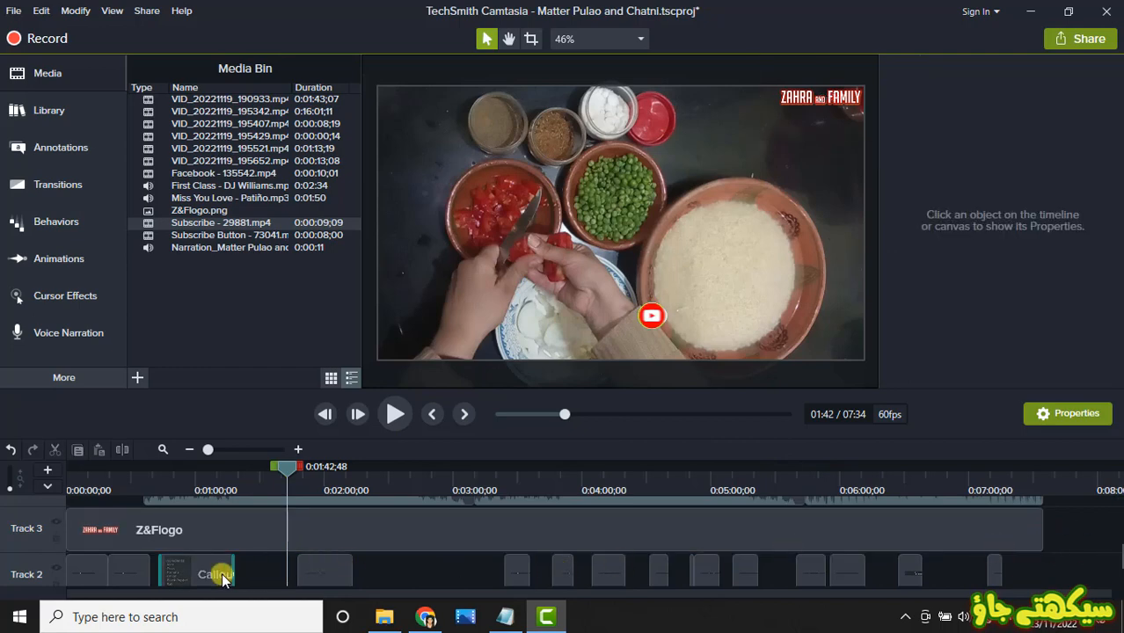
pyautogui.click(200, 468)
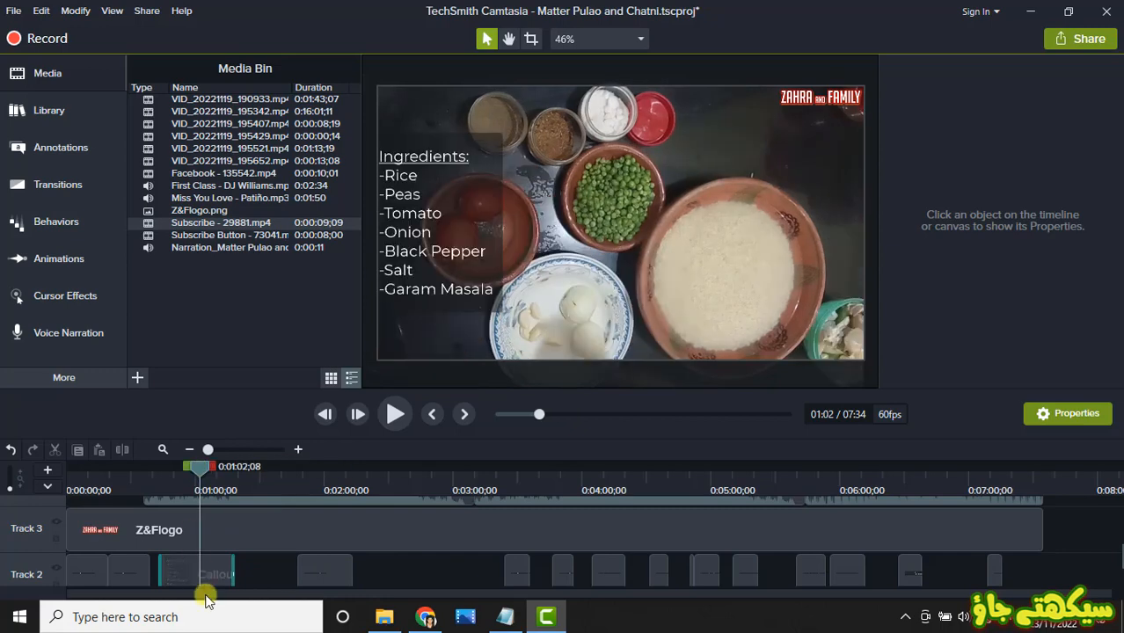
pyautogui.click(435, 233)
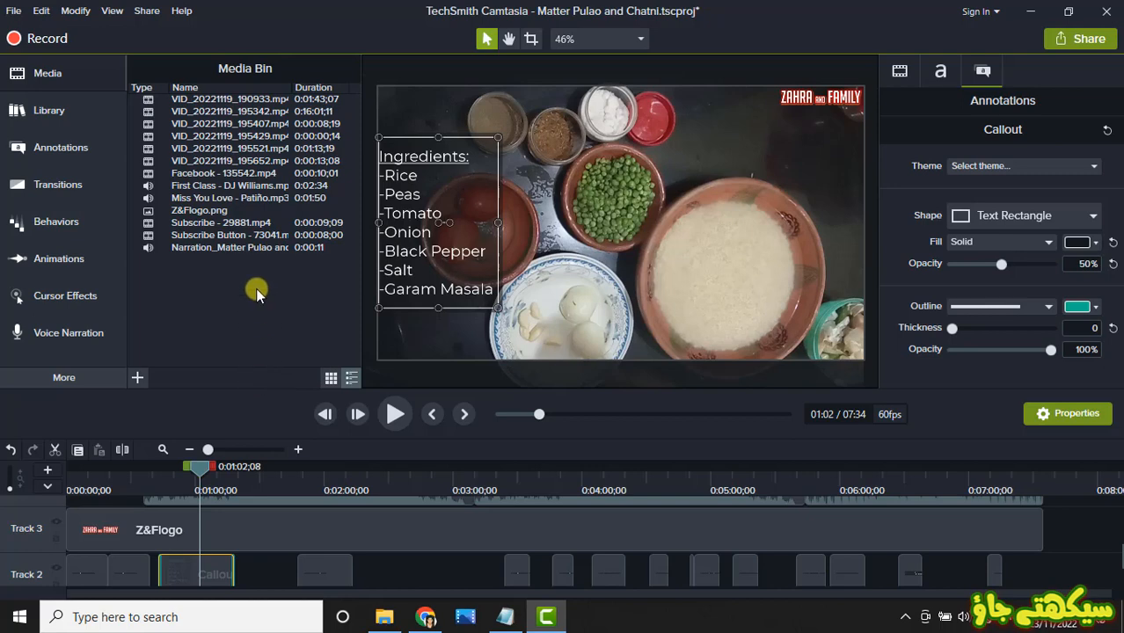
pyautogui.click(603, 276)
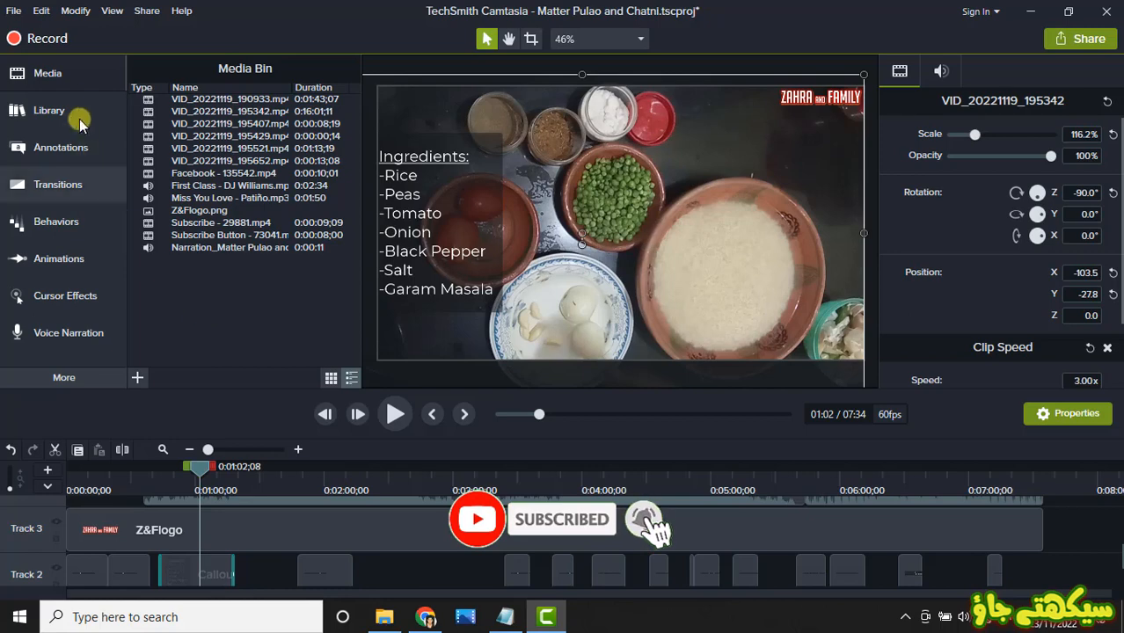
pyautogui.click(49, 114)
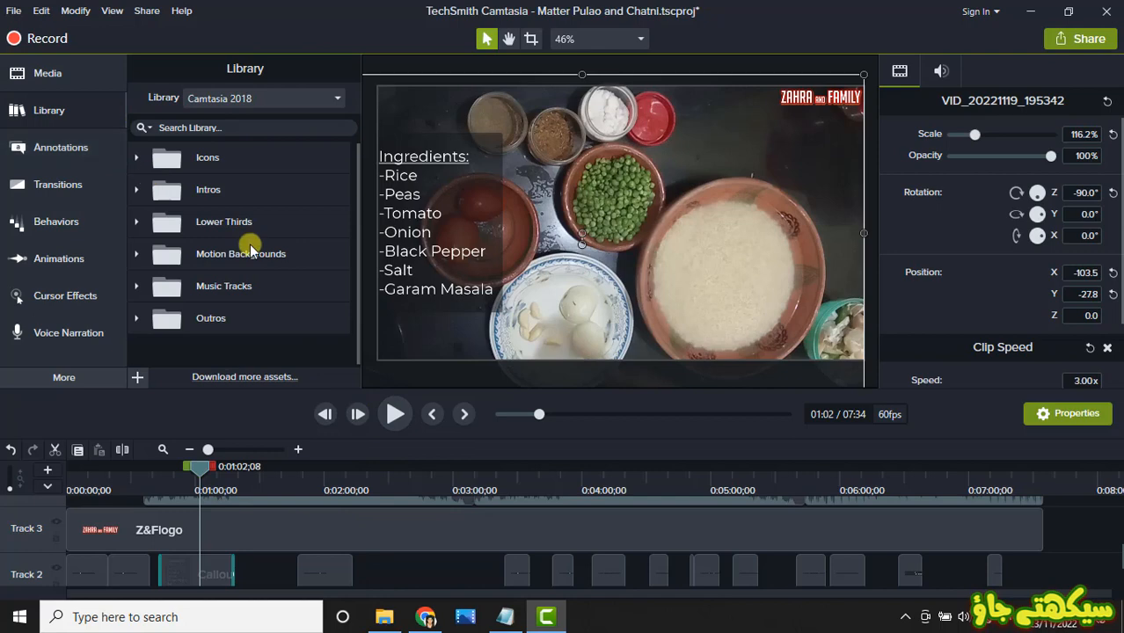
pyautogui.click(214, 570)
pyautogui.rightClick(213, 570)
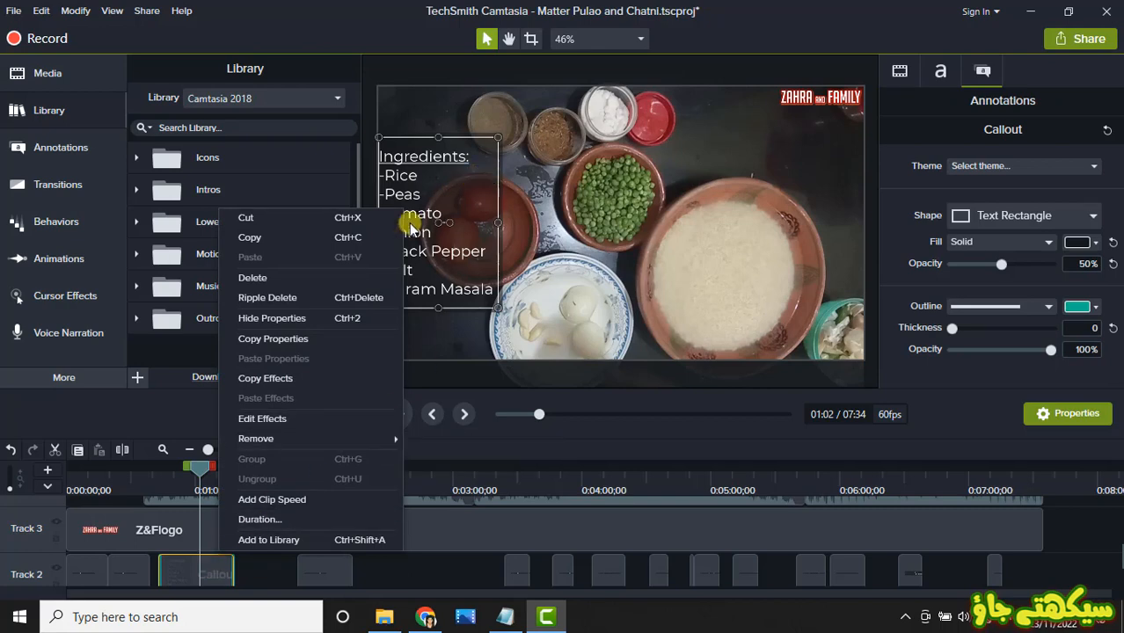
pyautogui.click(251, 539)
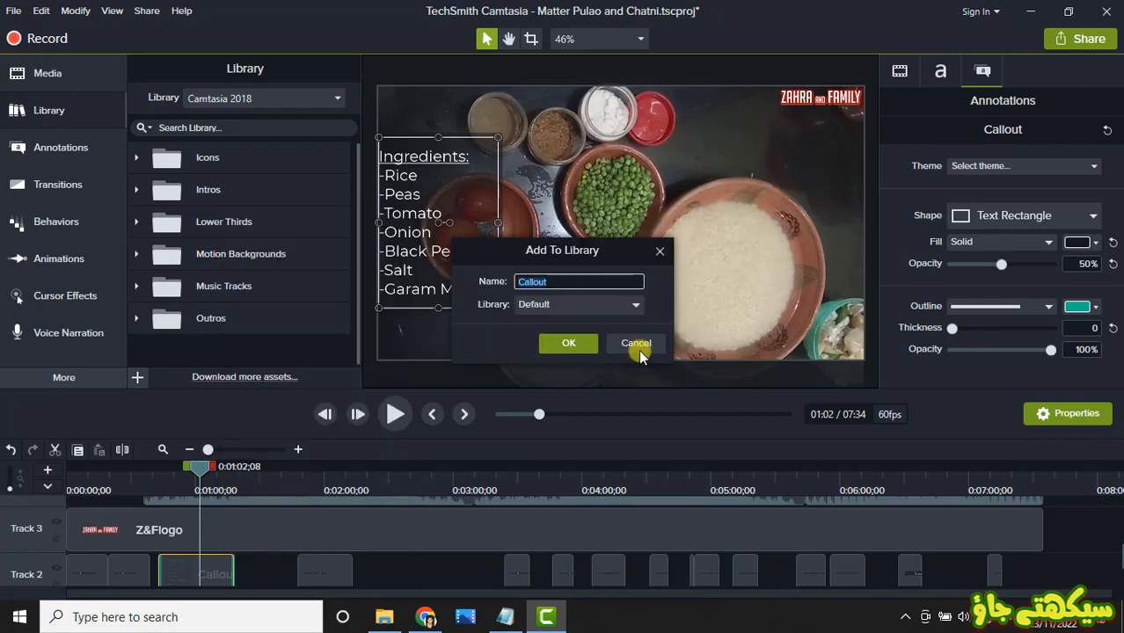
pyautogui.click(555, 305)
pyautogui.click(555, 305)
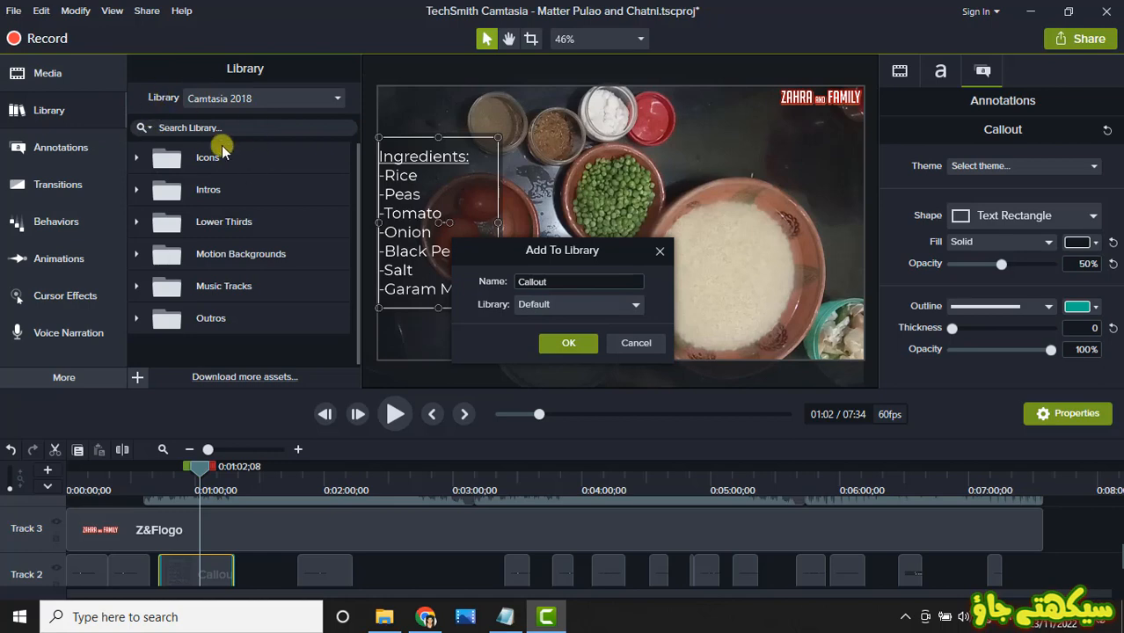
pyautogui.doubleClick(557, 281)
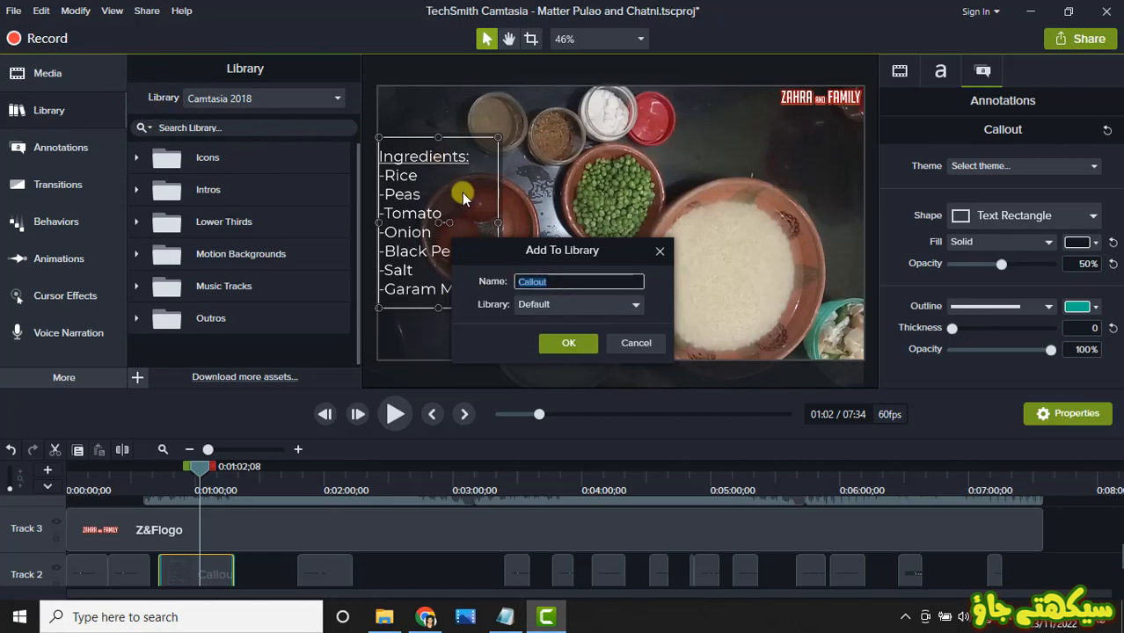
pyautogui.click(632, 344)
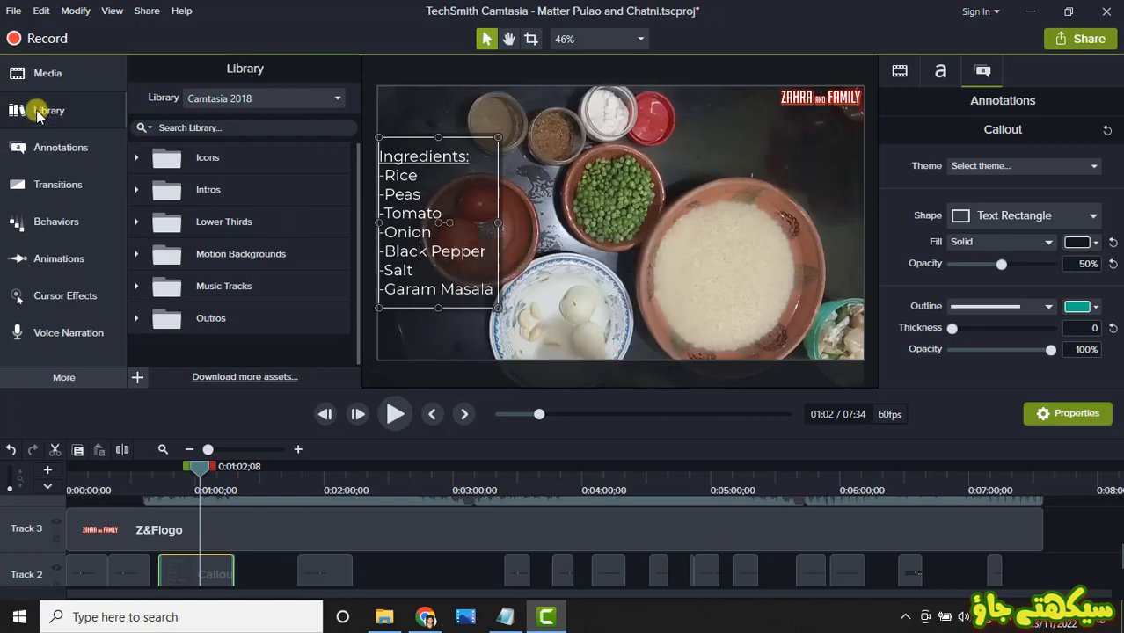
# Step: Create a new blank user library named Z&F
pyautogui.click(338, 100)
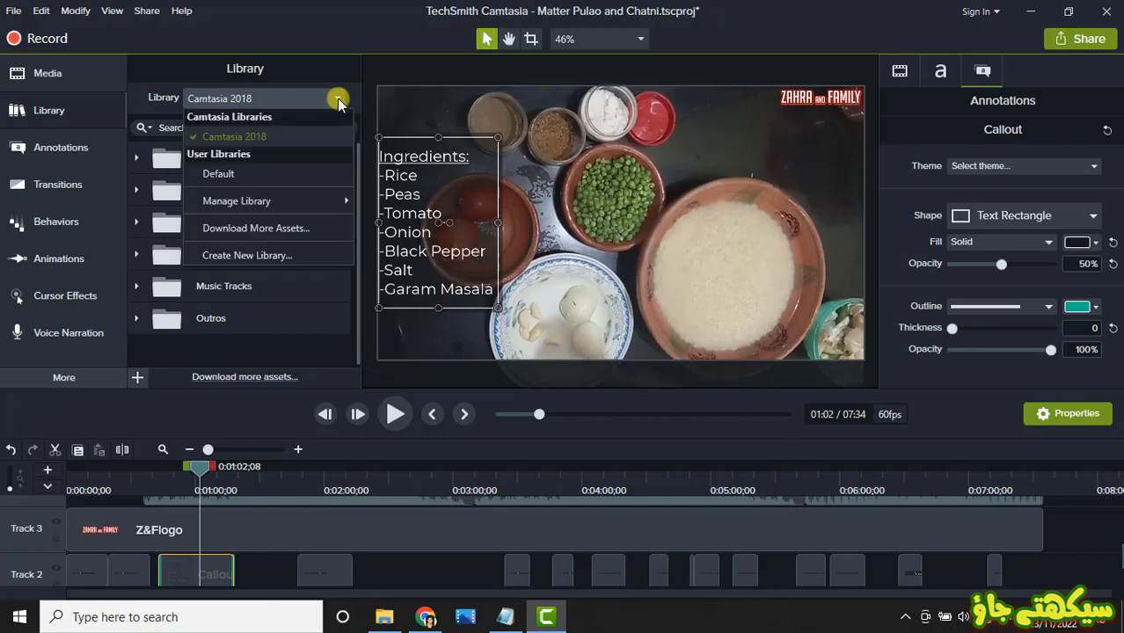
pyautogui.click(246, 257)
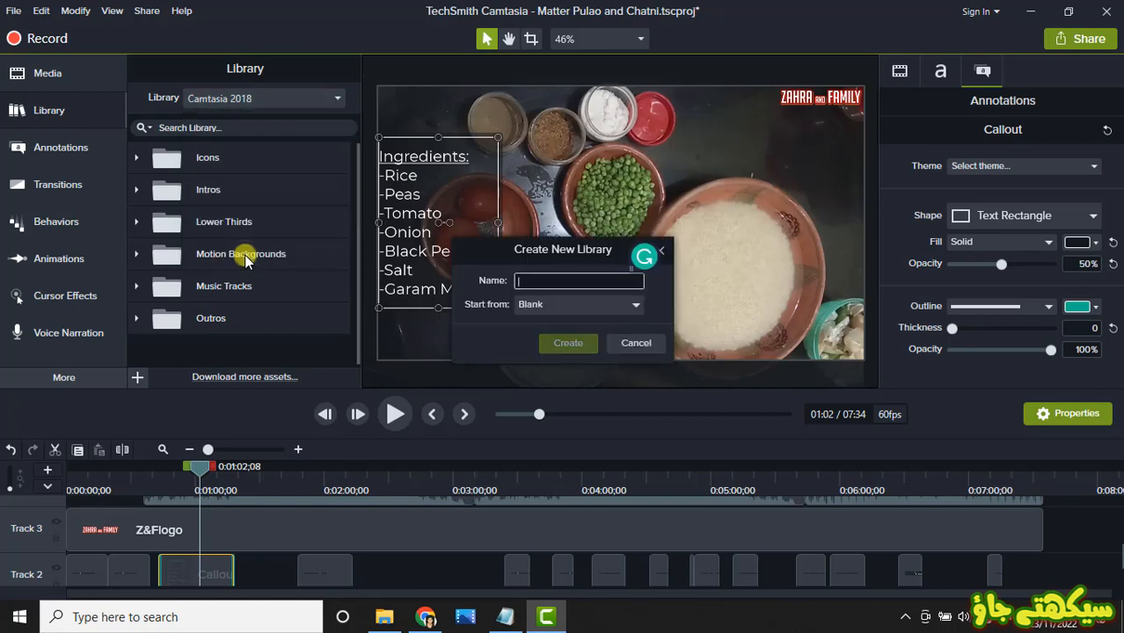
pyautogui.write('Z')
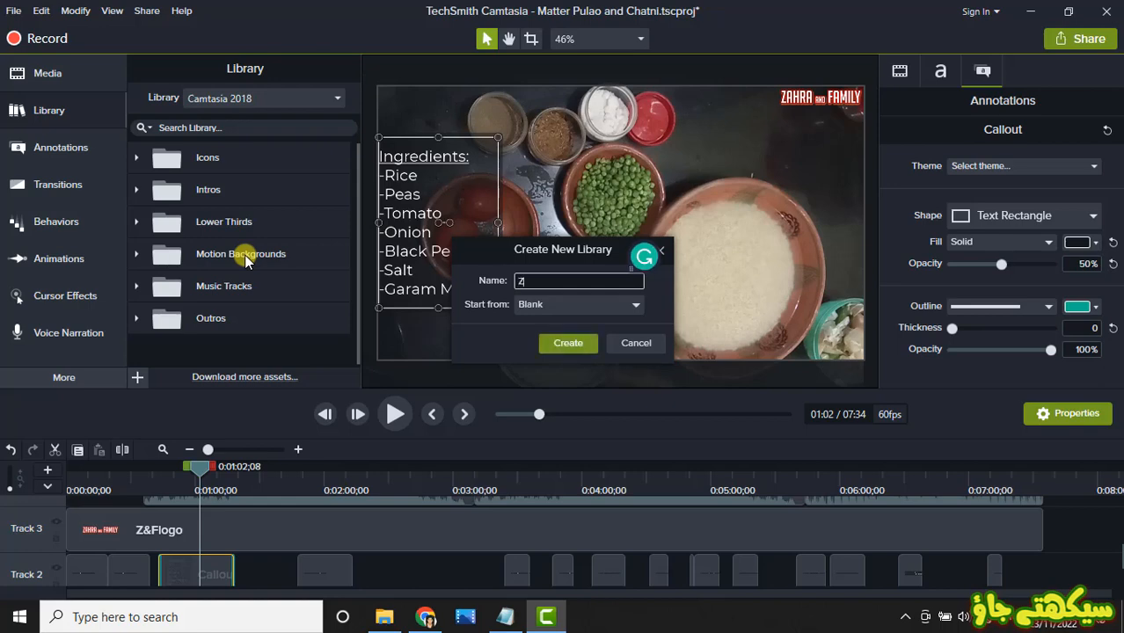
pyautogui.write('&F')
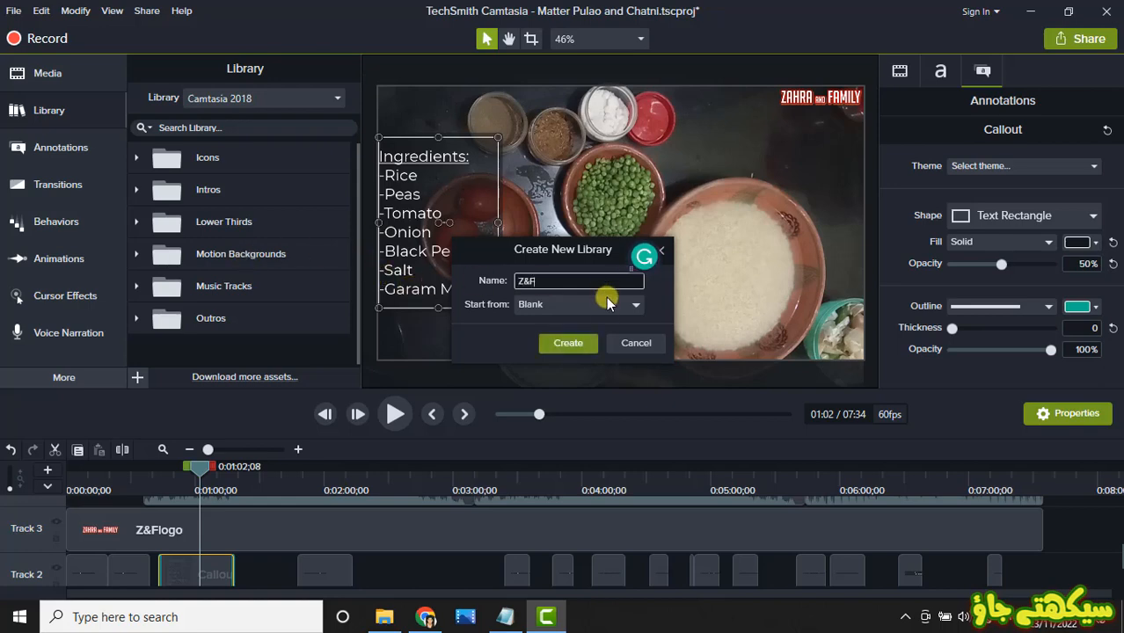
pyautogui.click(571, 343)
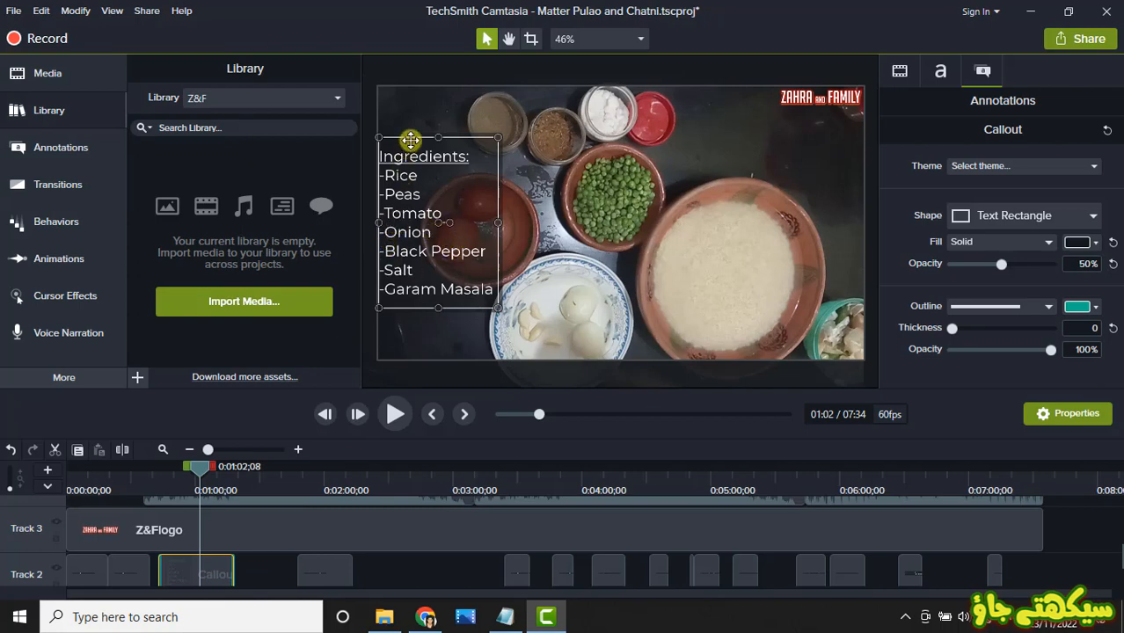
# Step: Add the ingredients list callout from Track 2 to the Z&F library under the name Ingredients
pyautogui.rightClick(222, 576)
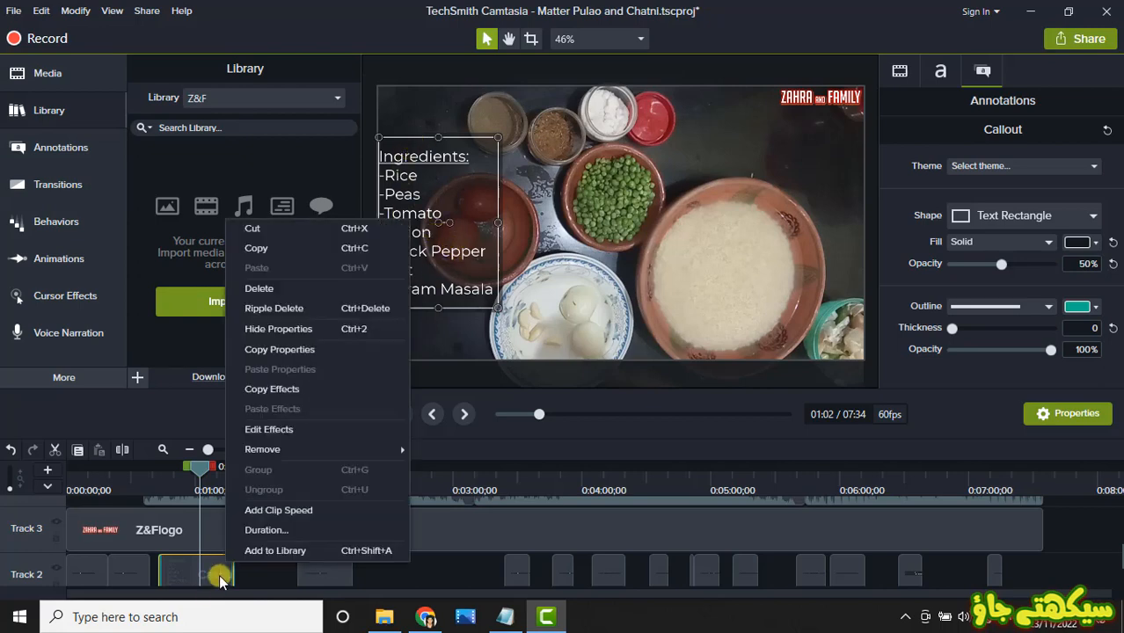
pyautogui.click(260, 551)
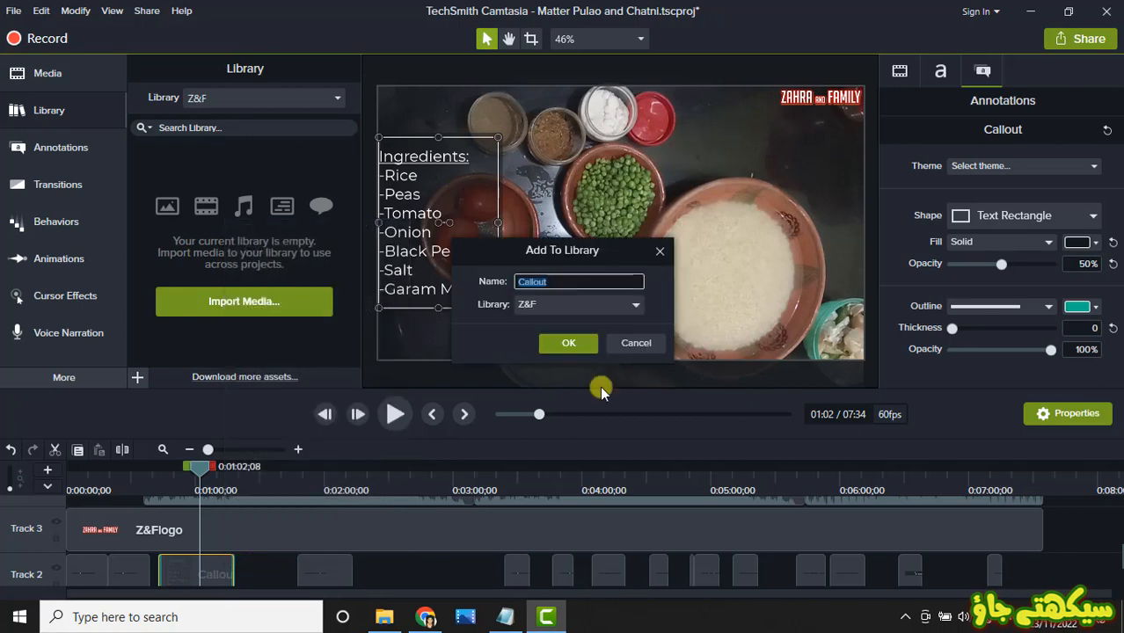
pyautogui.click(540, 305)
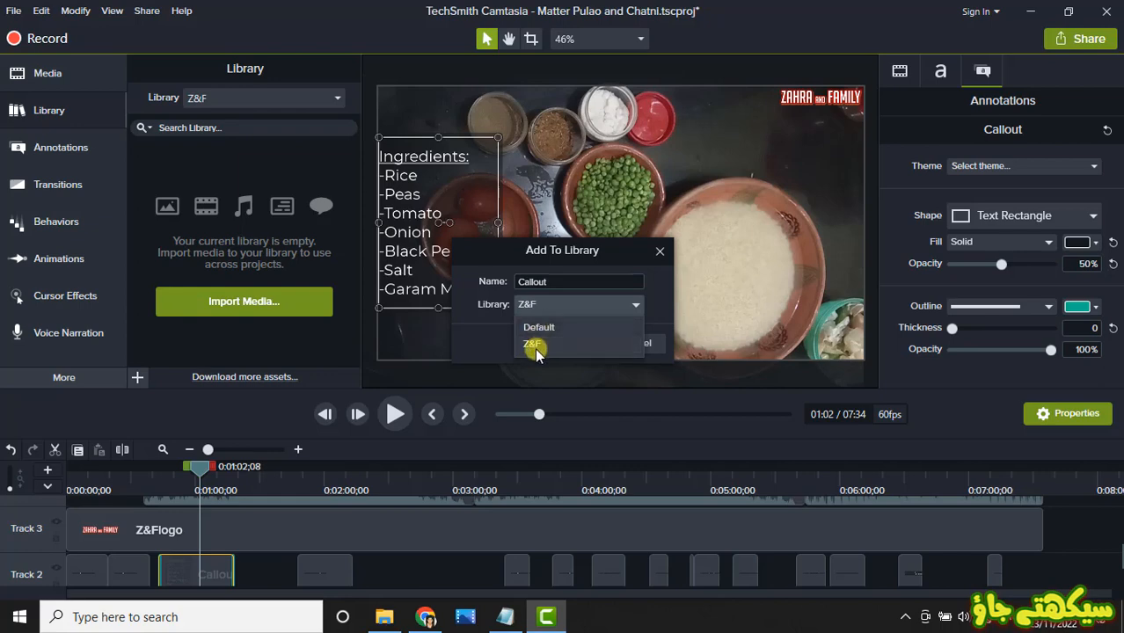
pyautogui.click(533, 343)
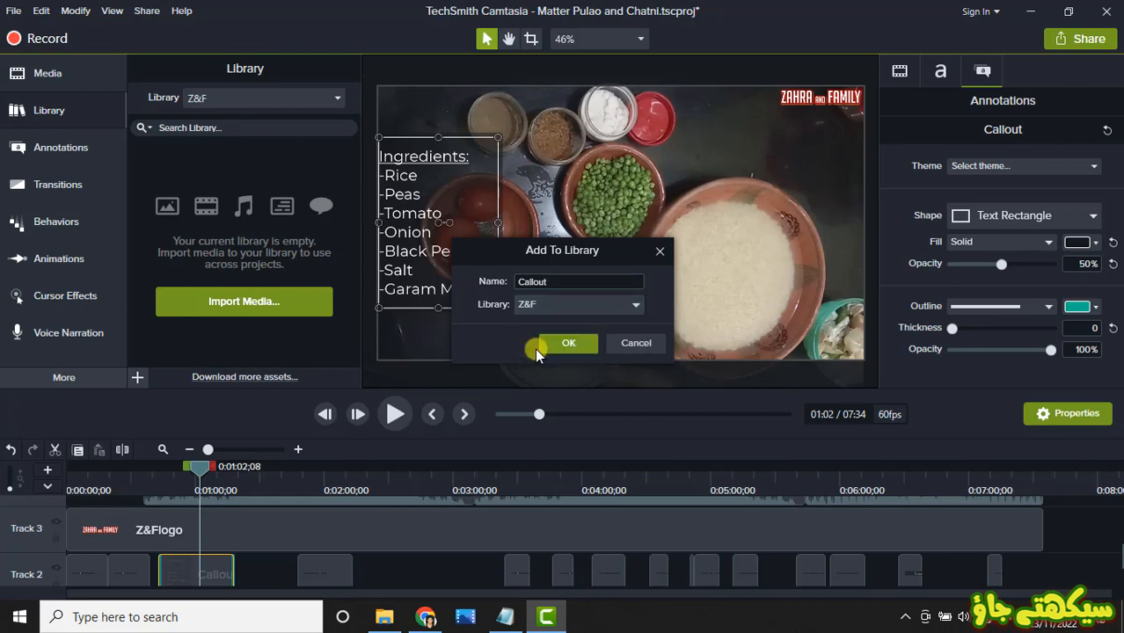
pyautogui.doubleClick(560, 281)
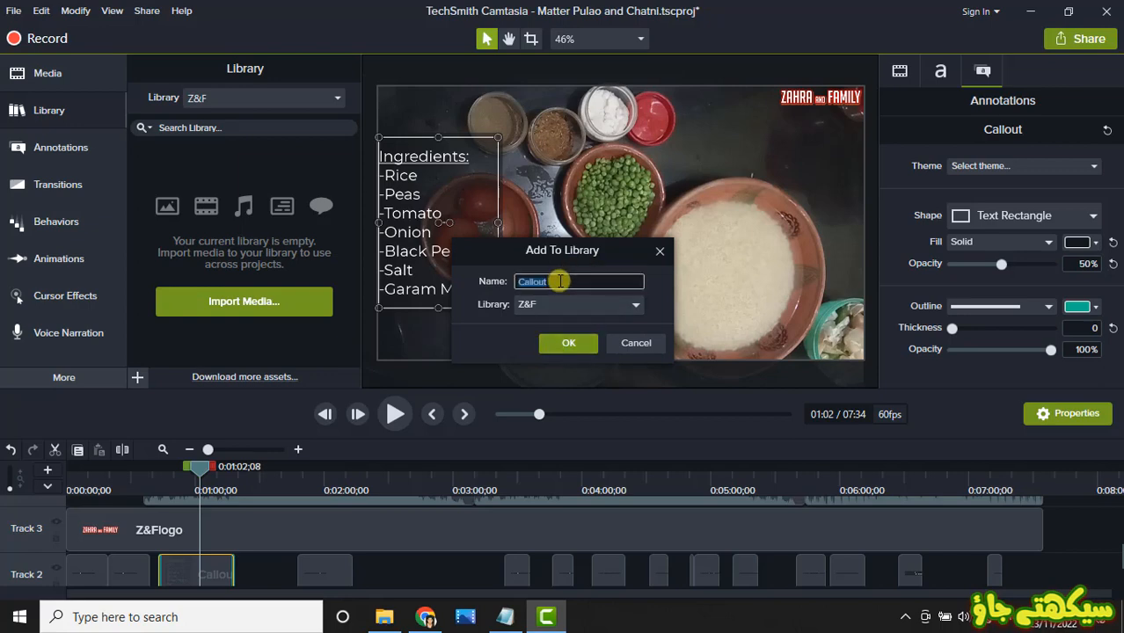
pyautogui.write('Ingredients')
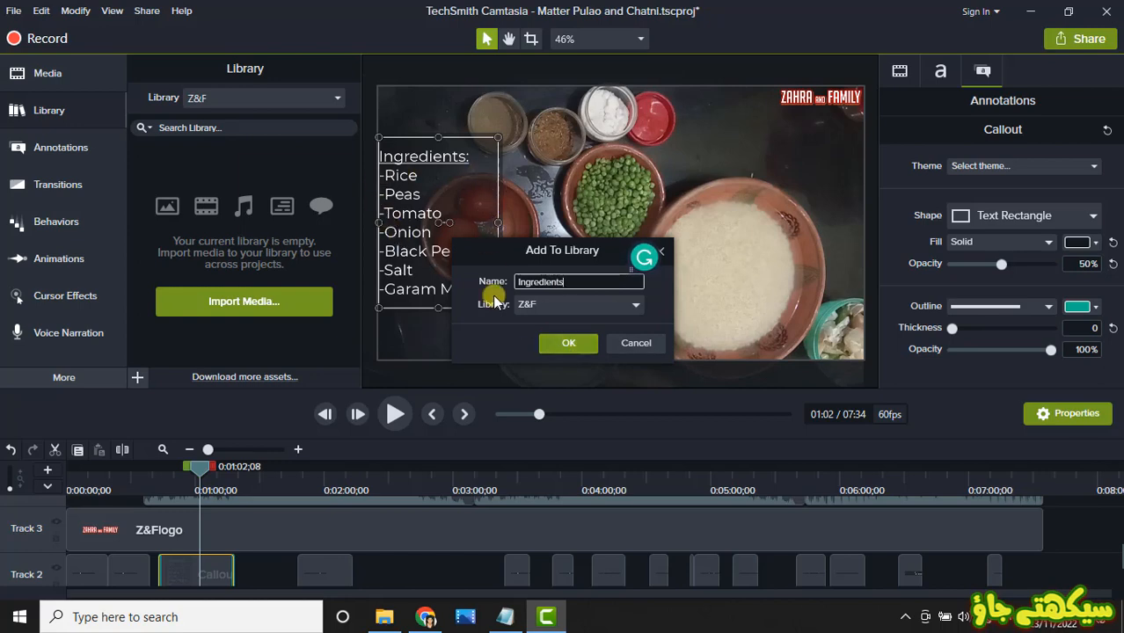
pyautogui.click(580, 341)
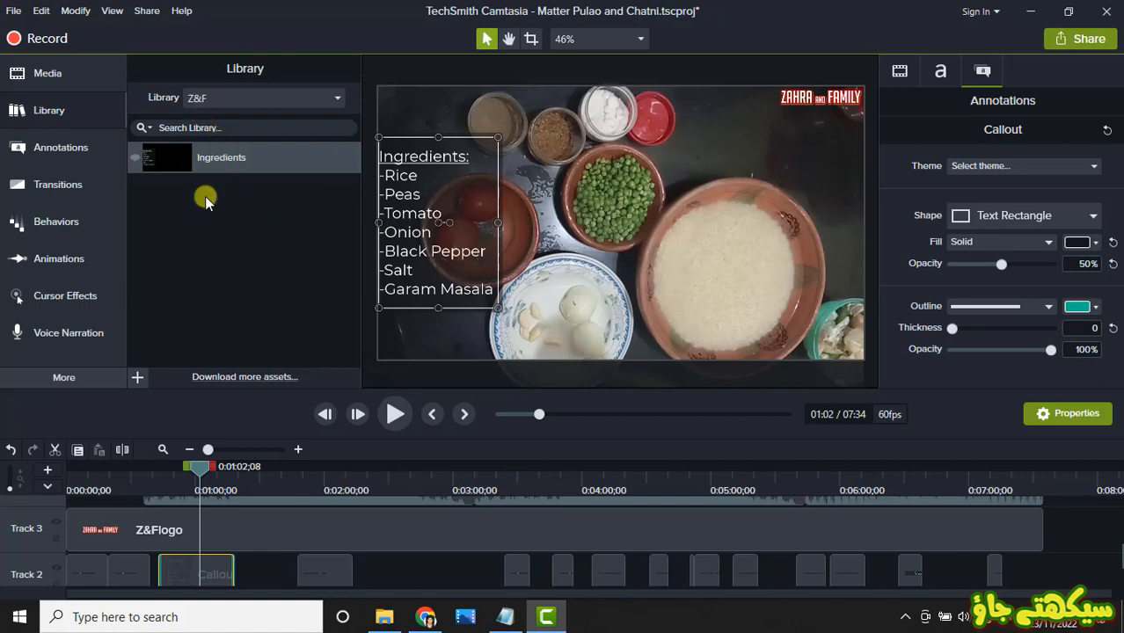
# Step: Add the first "First Class - DJ Williams" audio clip on Track 4 to the Z&F library, keeping its name
pyautogui.click(386, 497)
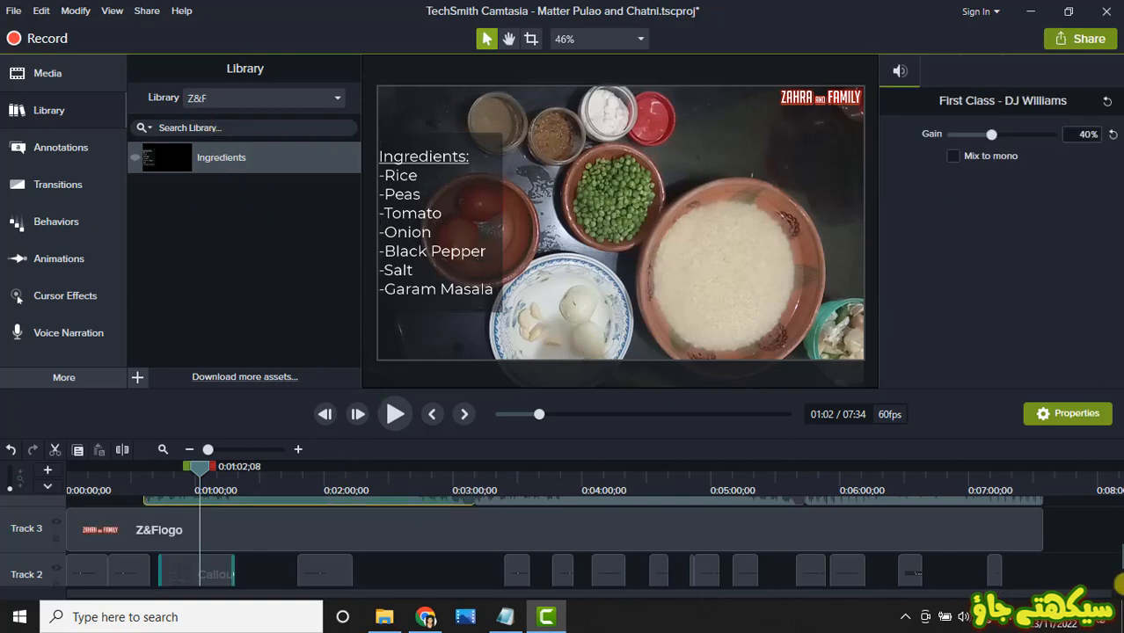
pyautogui.scroll(2, 1118, 545)
pyautogui.scroll(1, 1118, 545)
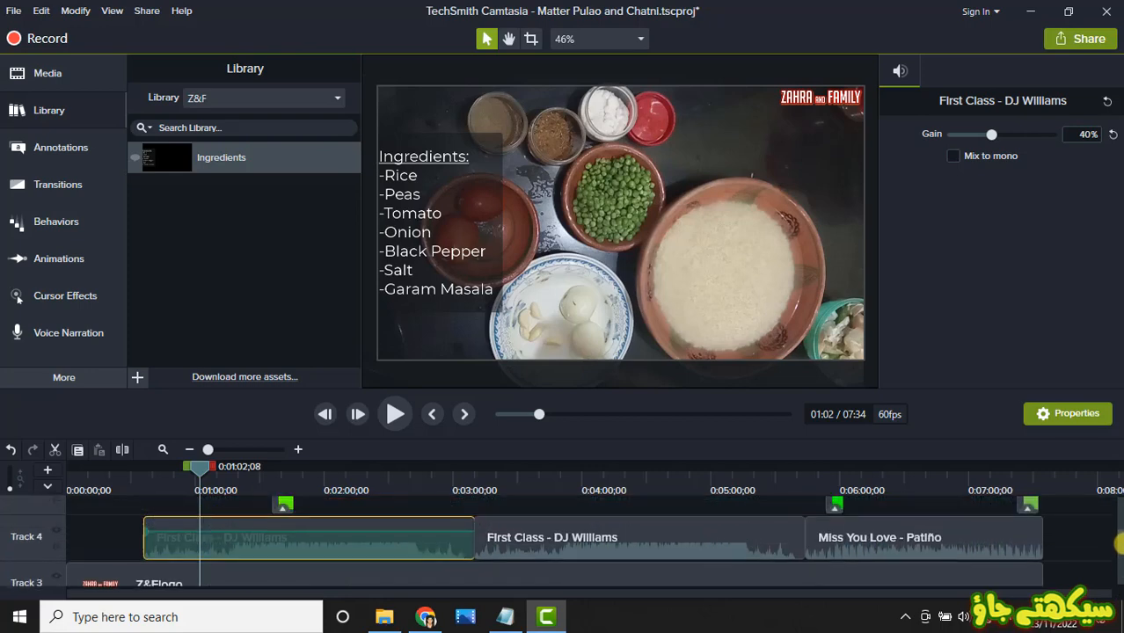
pyautogui.rightClick(387, 541)
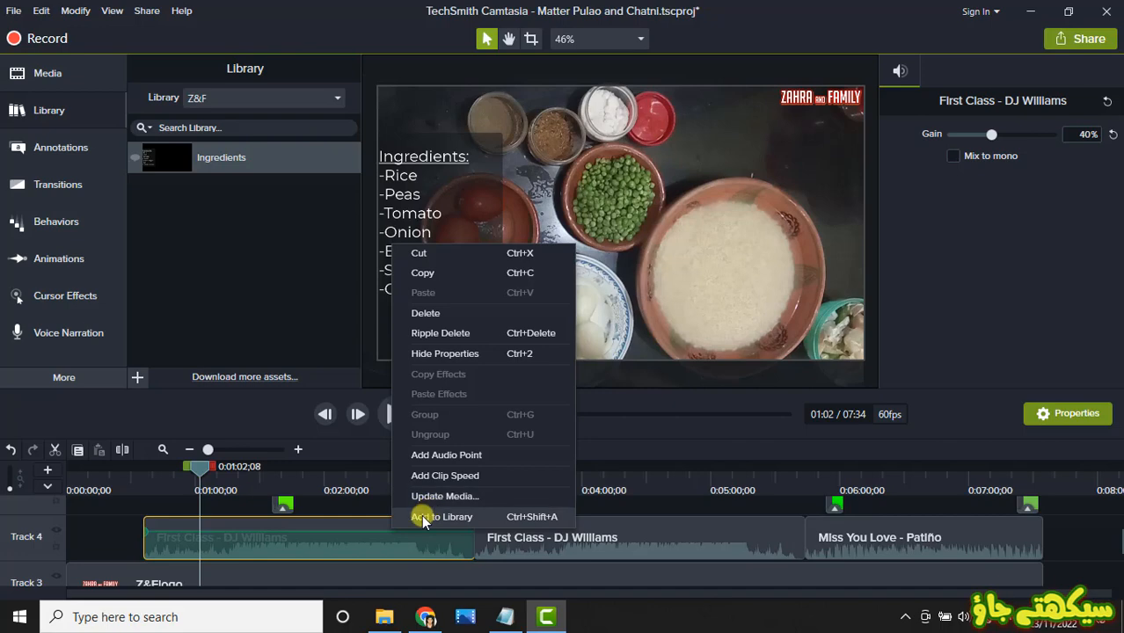
pyautogui.click(431, 516)
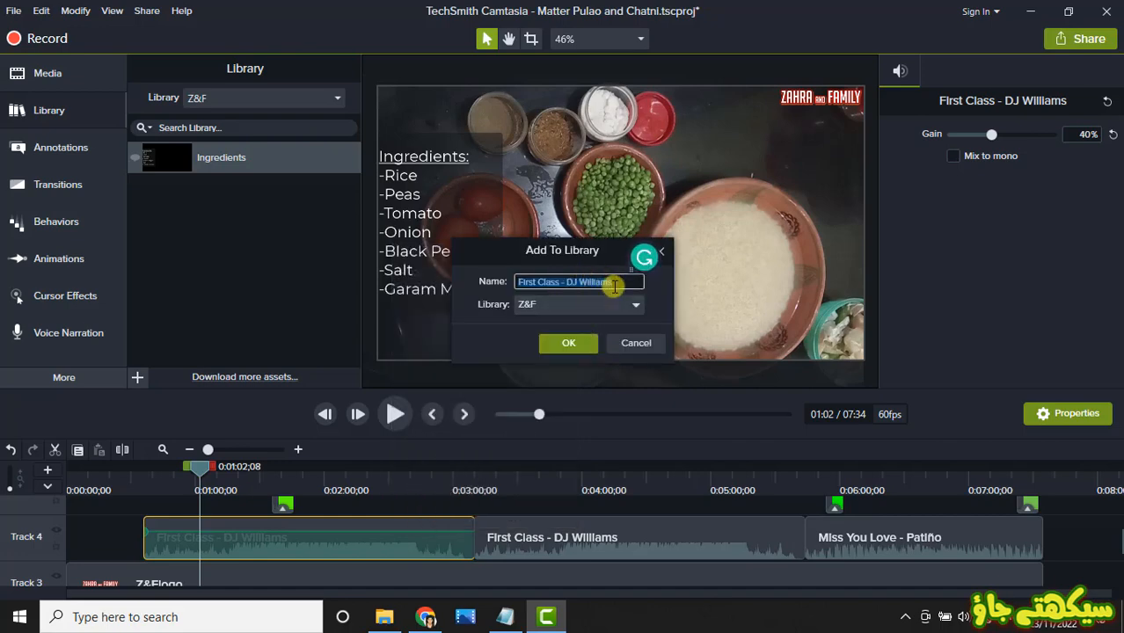
pyautogui.click(567, 343)
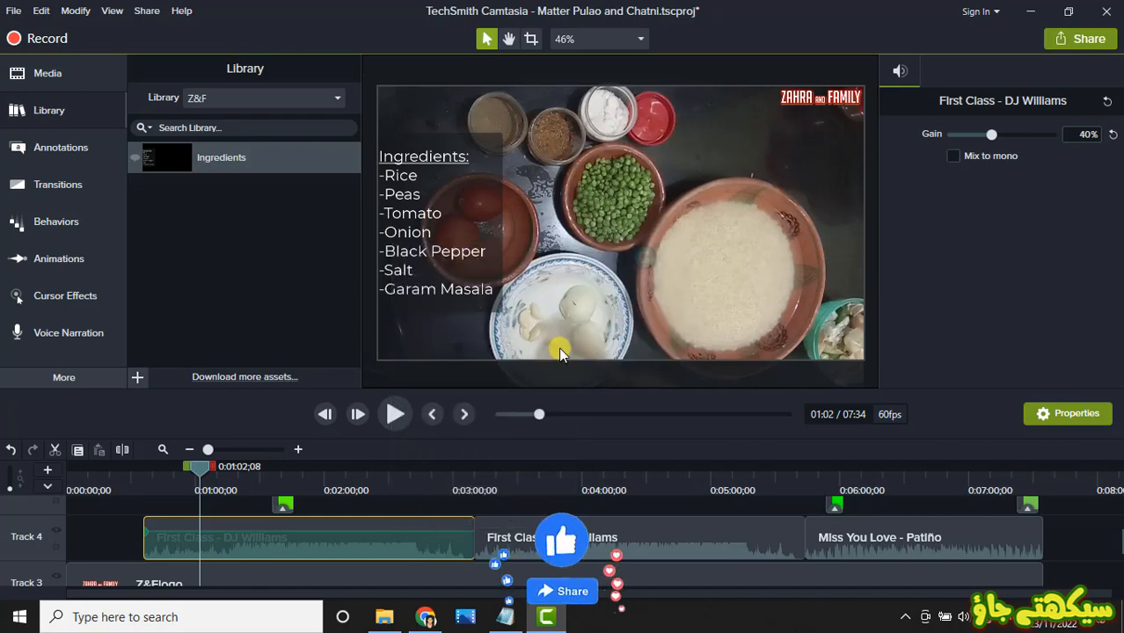
# Step: Add the "Miss You Love - Patiño" audio clip on Track 4 to the Z&F library, keeping its name
pyautogui.click(877, 539)
pyautogui.rightClick(877, 543)
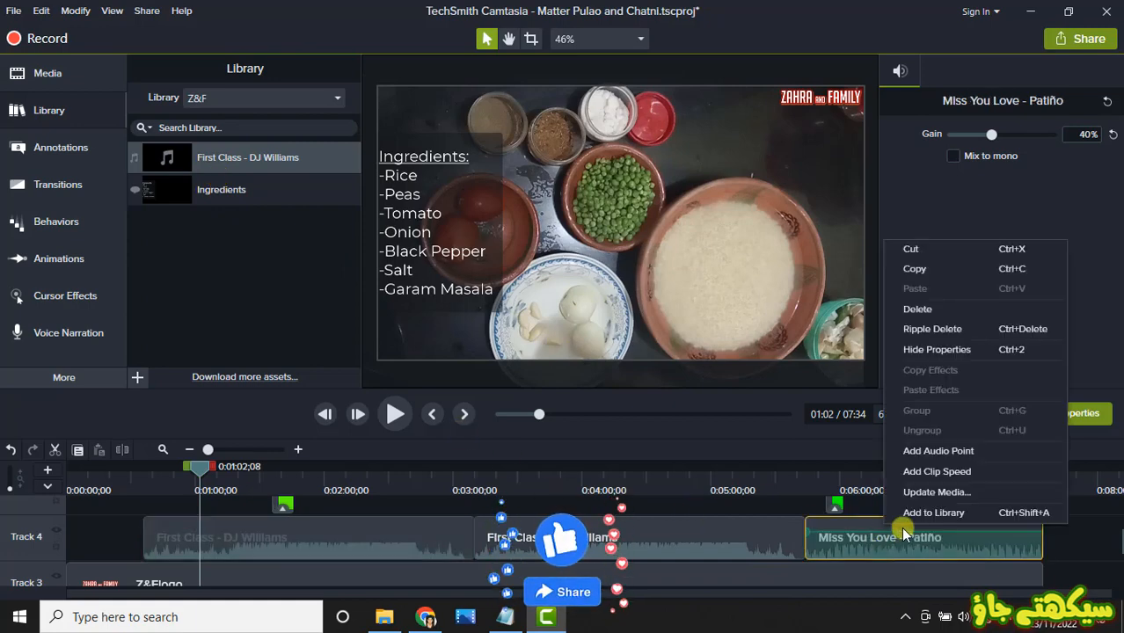
pyautogui.click(908, 514)
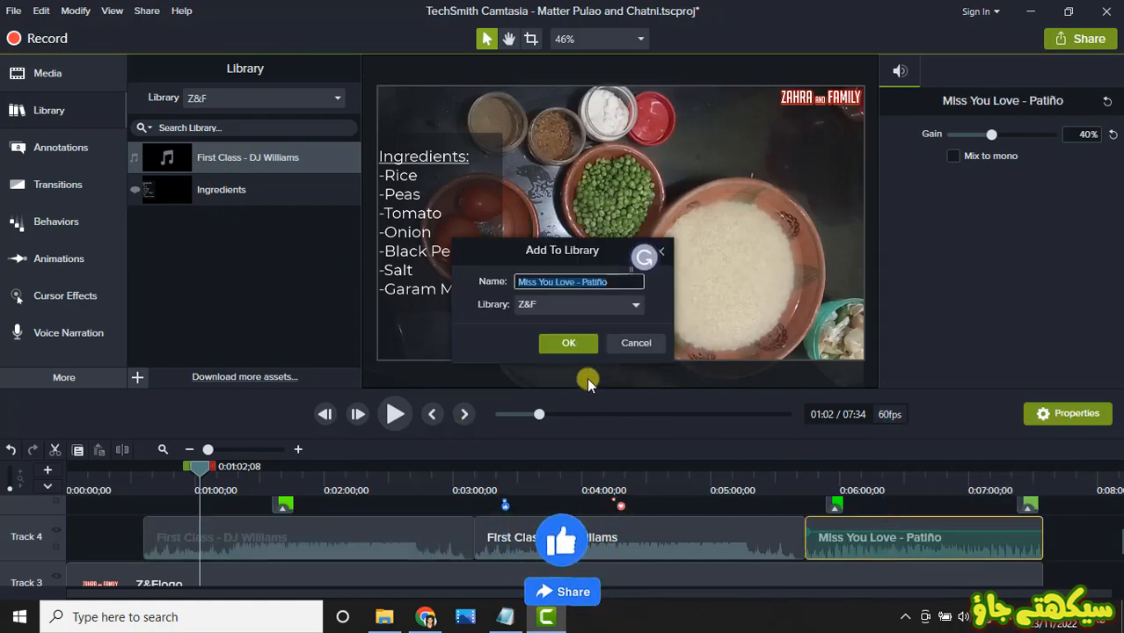
pyautogui.click(557, 344)
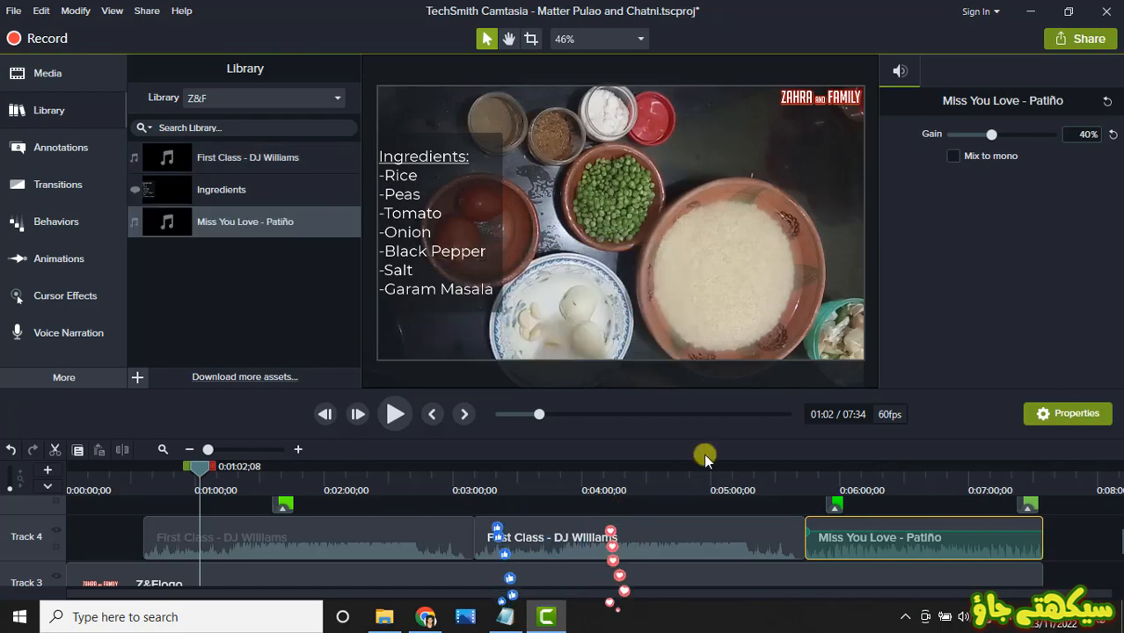
# Step: Add the "Facebook - 135542" overlay clip near the end of the timeline to the Z&F library, keeping its name
pyautogui.click(1028, 502)
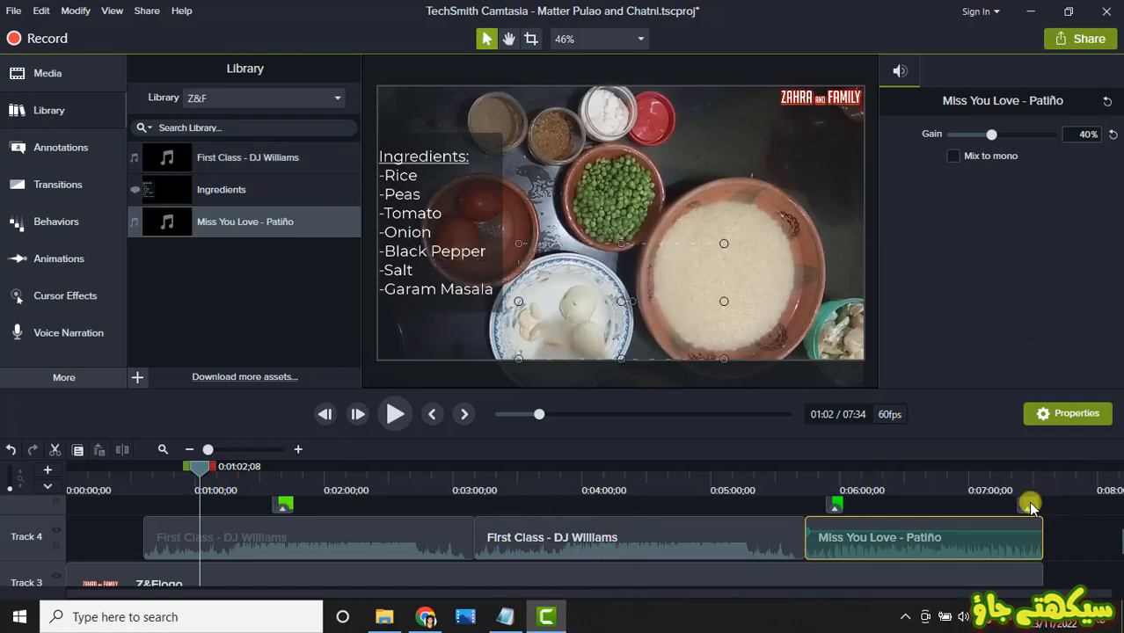
pyautogui.click(1026, 478)
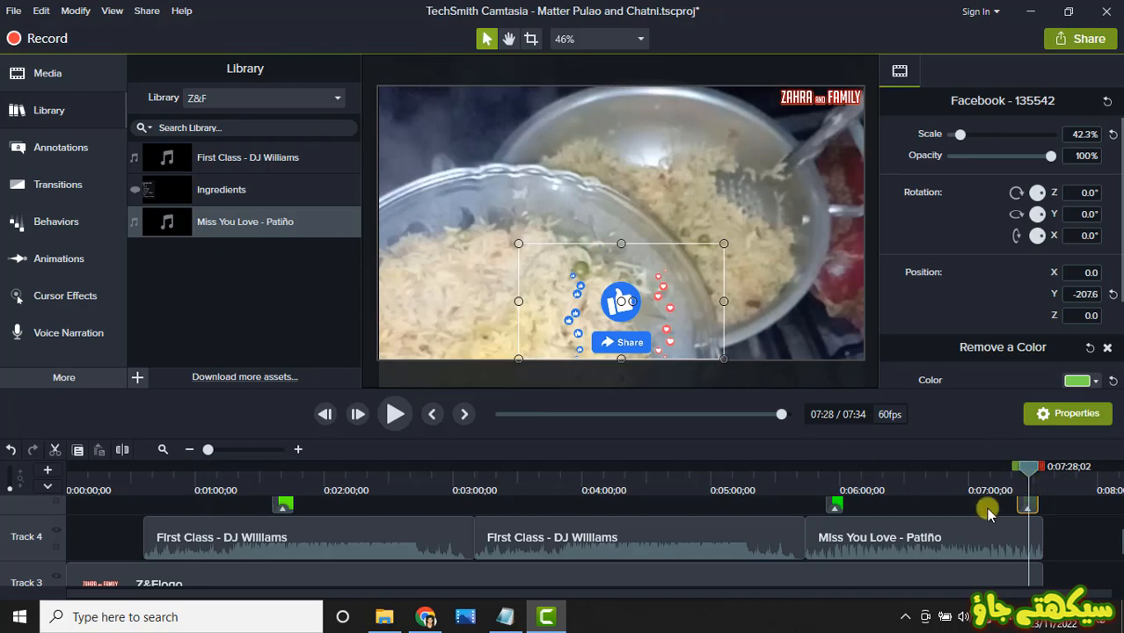
pyautogui.rightClick(1029, 506)
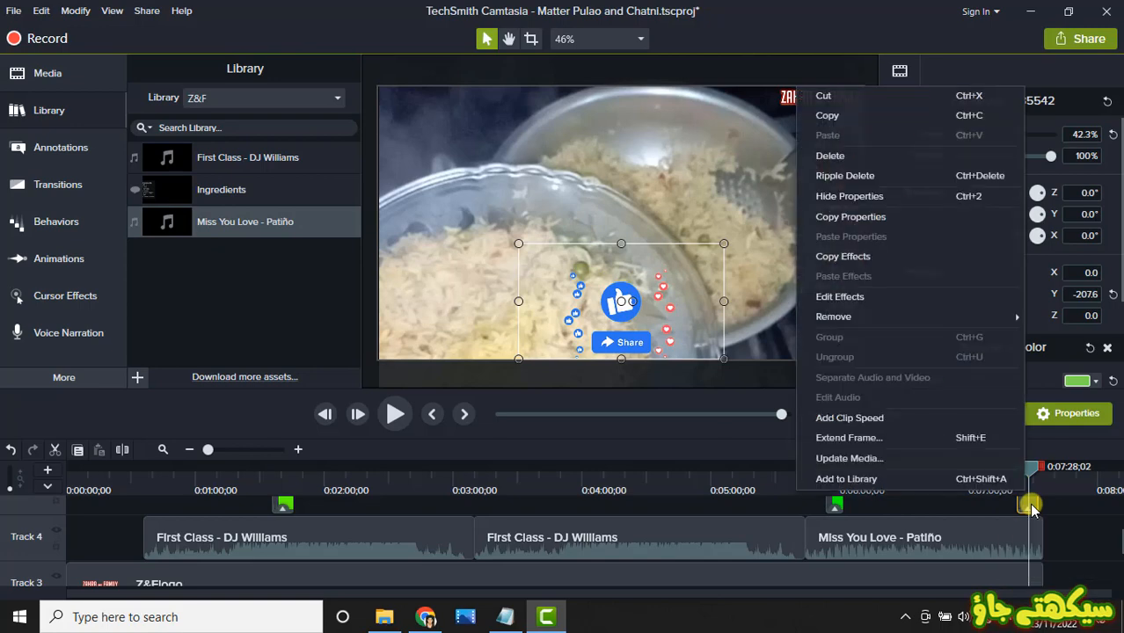
pyautogui.click(941, 483)
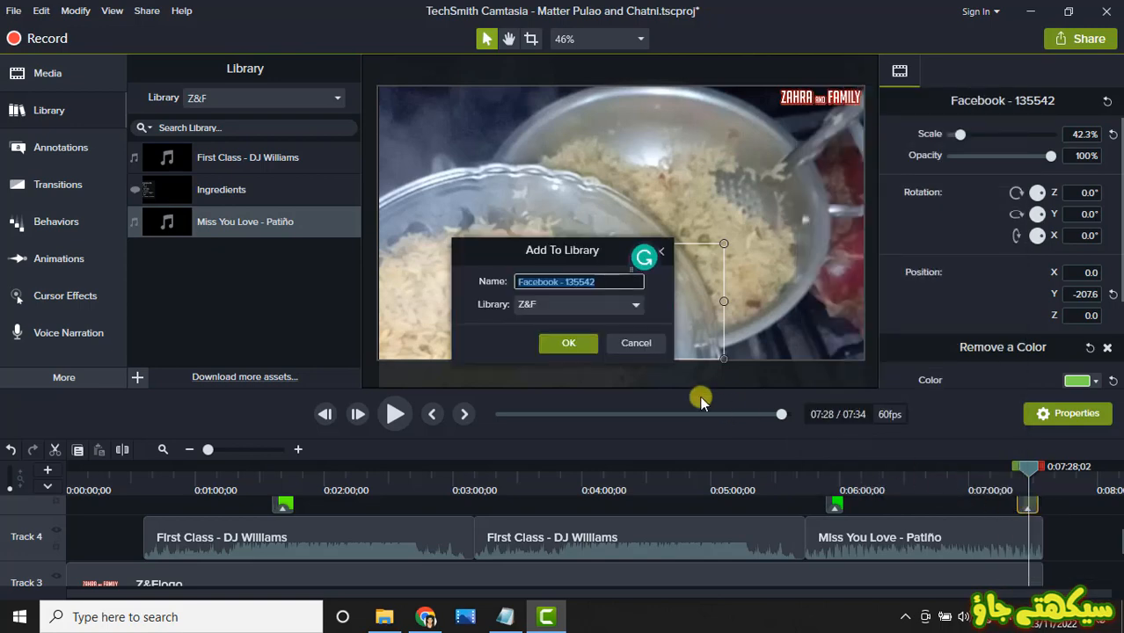
pyautogui.click(554, 343)
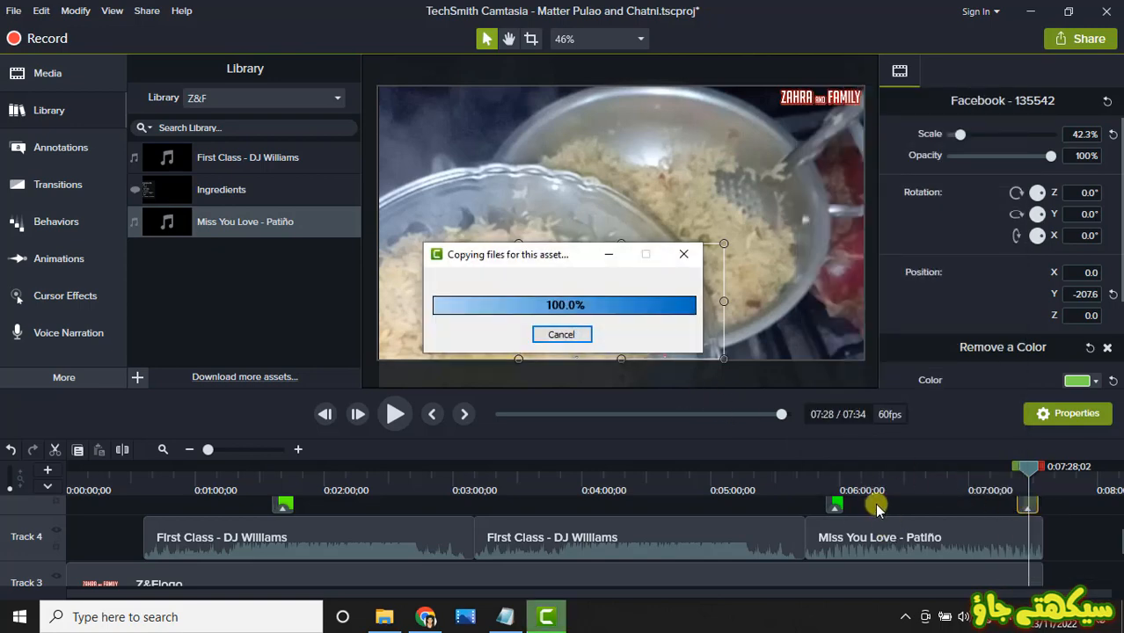
# Step: Add the "Subscribe Button - 73041" overlay clip near 0:05:57 to the Z&F library, keeping its name
pyautogui.click(832, 472)
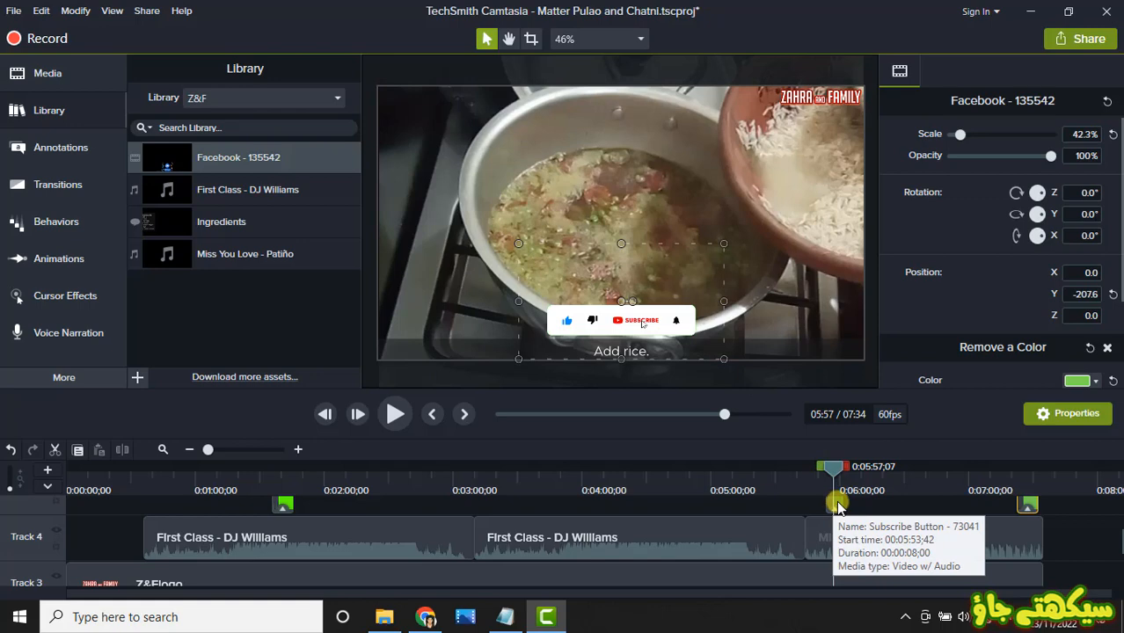
pyautogui.rightClick(837, 504)
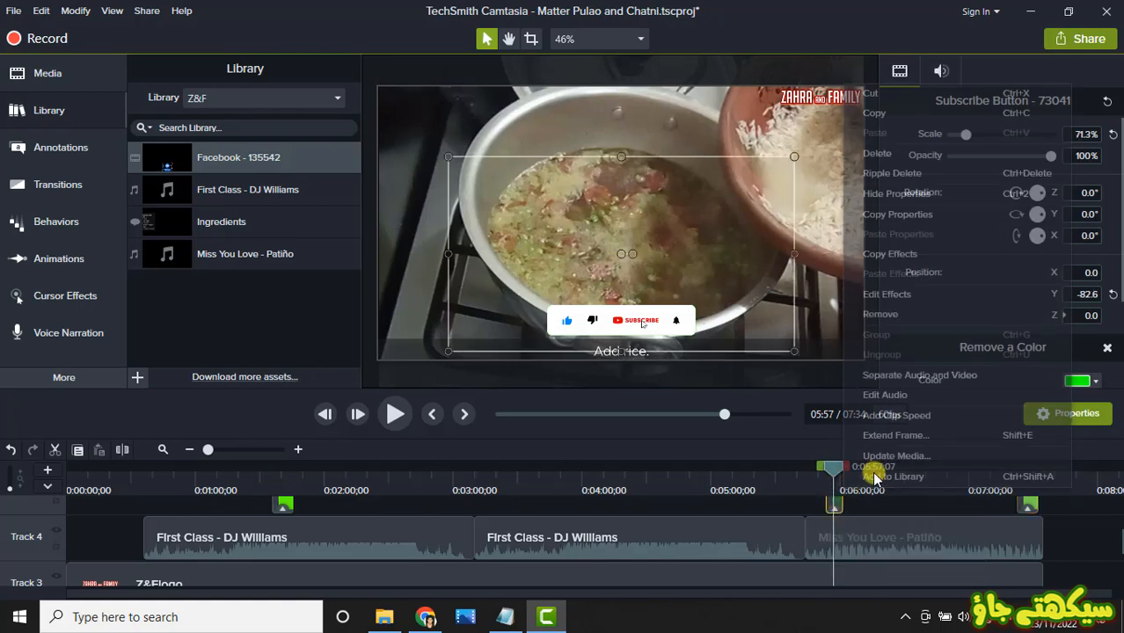
pyautogui.click(873, 475)
pyautogui.click(567, 343)
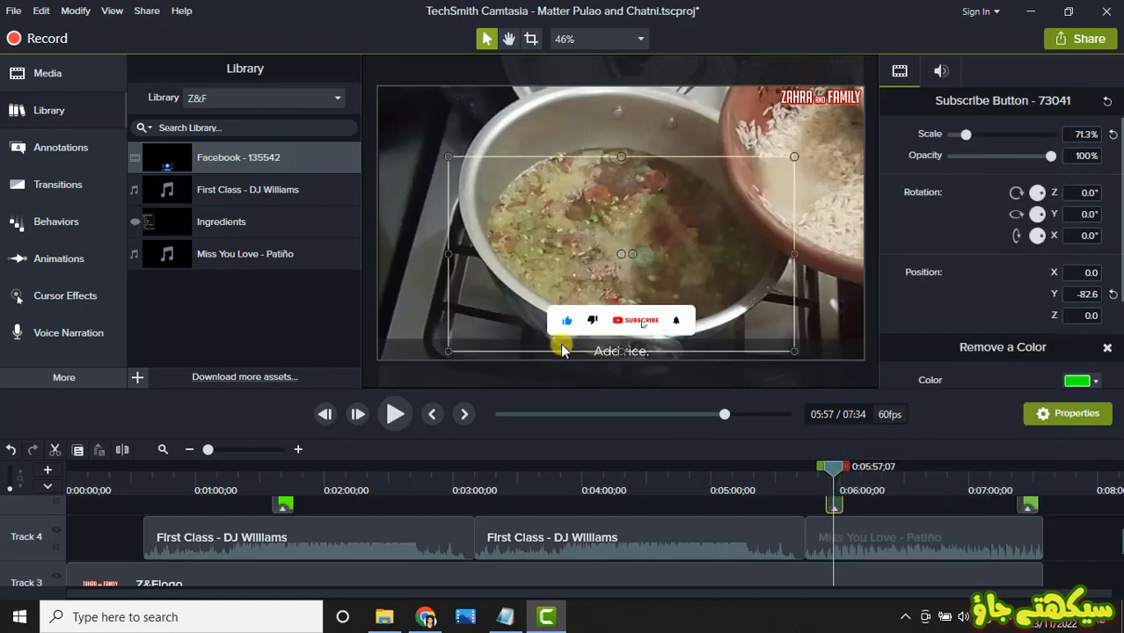
# Step: Add the "Subscribe - 29881" overlay clip near 0:01:41 to the Z&F library, keeping its name
pyautogui.click(284, 479)
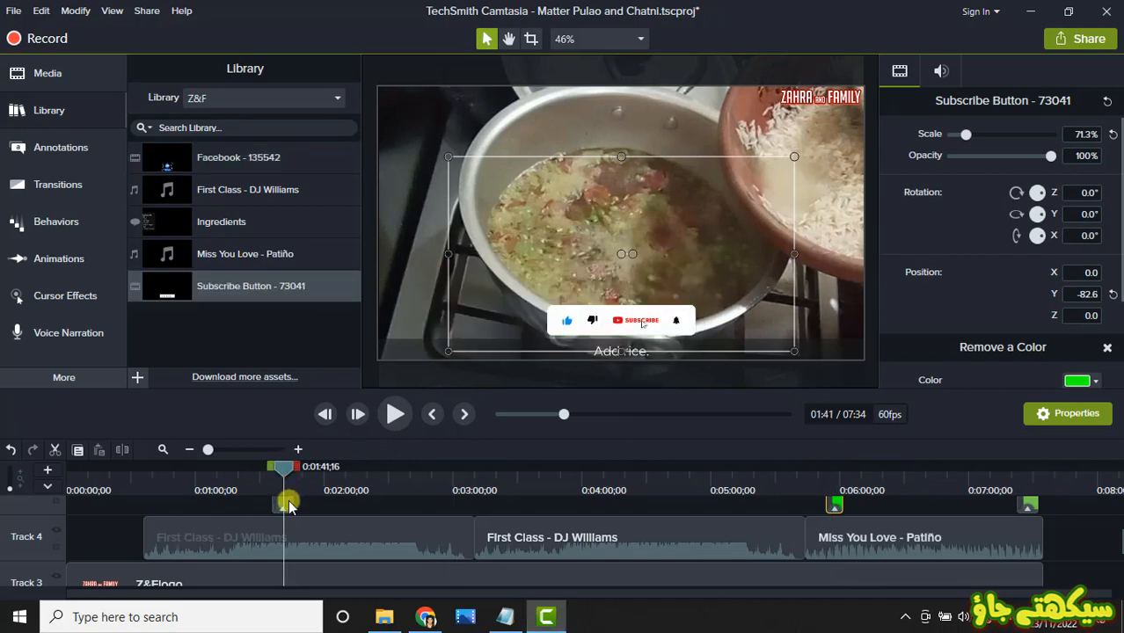
pyautogui.click(284, 503)
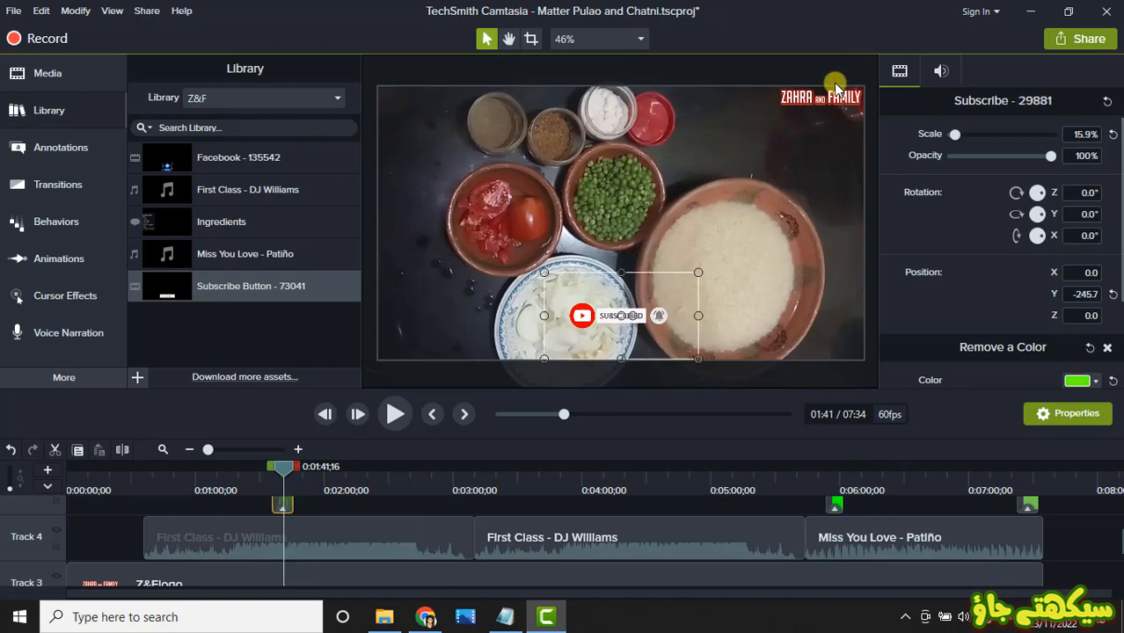
pyautogui.rightClick(283, 501)
pyautogui.click(334, 471)
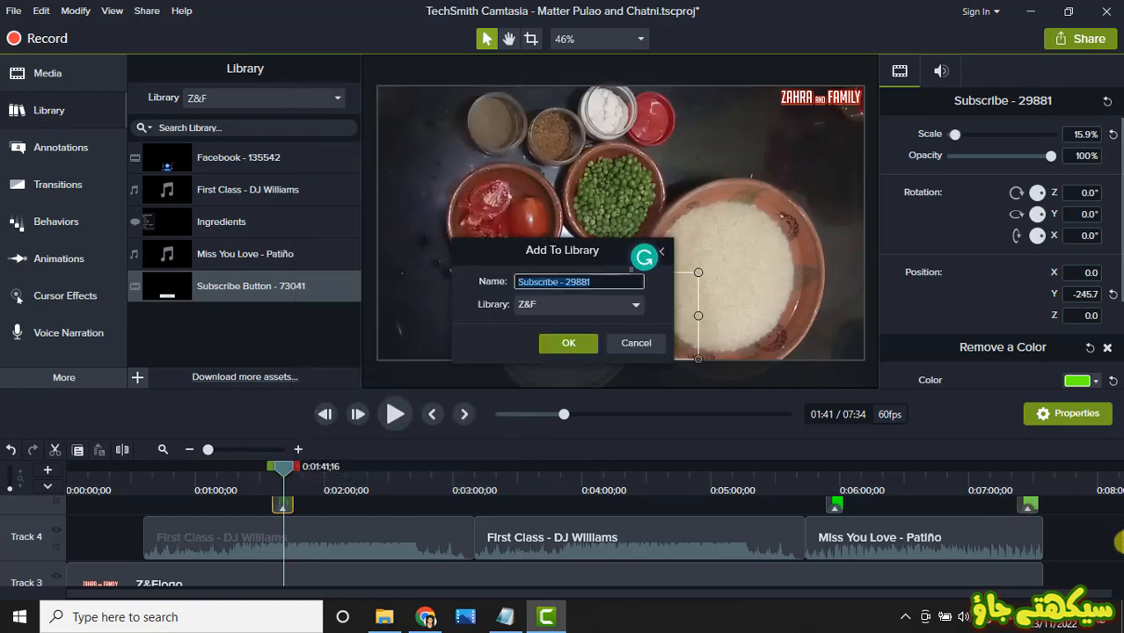
pyautogui.click(566, 342)
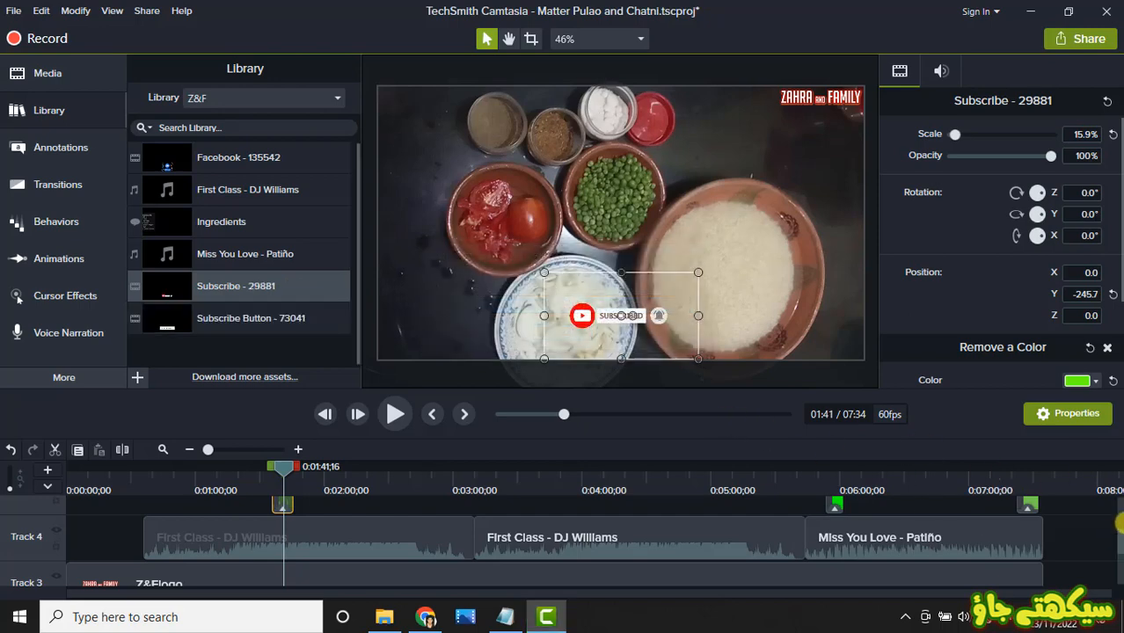
# Step: Add the Z&Flogo image clip on Track 3 to the Z&F library, keeping its name
pyautogui.scroll(1, 1116, 531)
pyautogui.scroll(1, 1117, 532)
pyautogui.scroll(-3, 1117, 532)
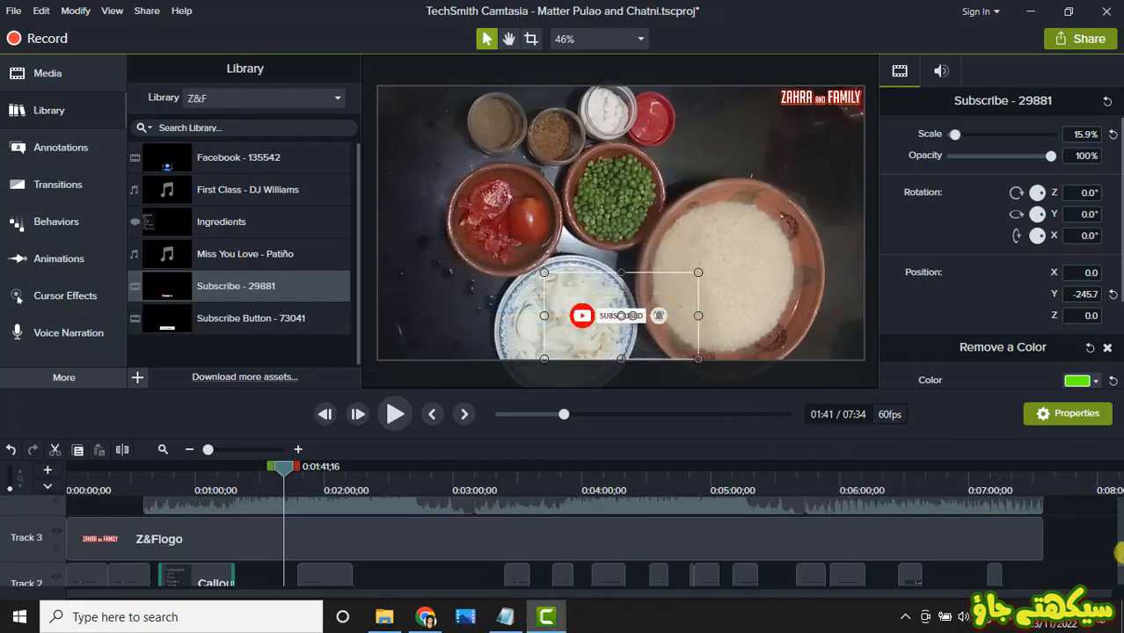
pyautogui.click(695, 539)
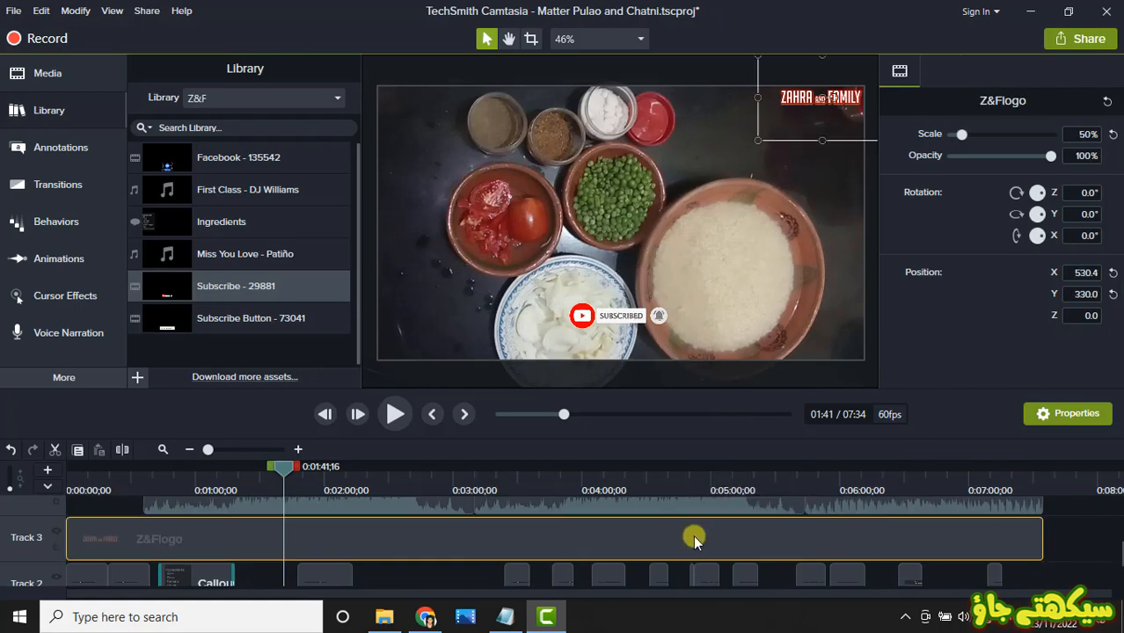
pyautogui.rightClick(692, 538)
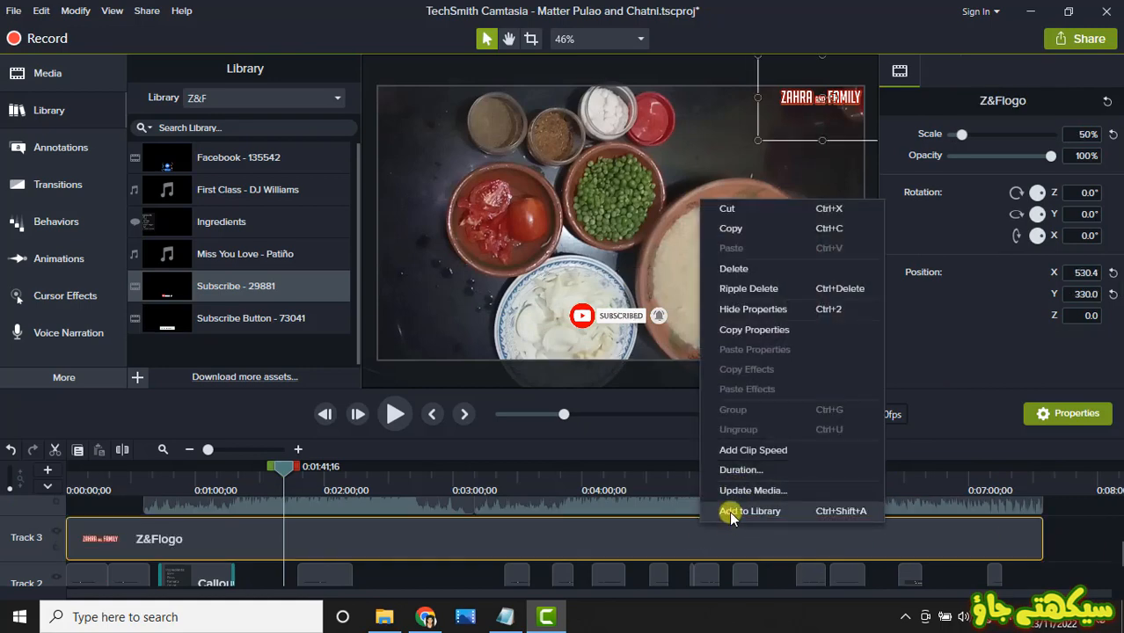
pyautogui.click(731, 514)
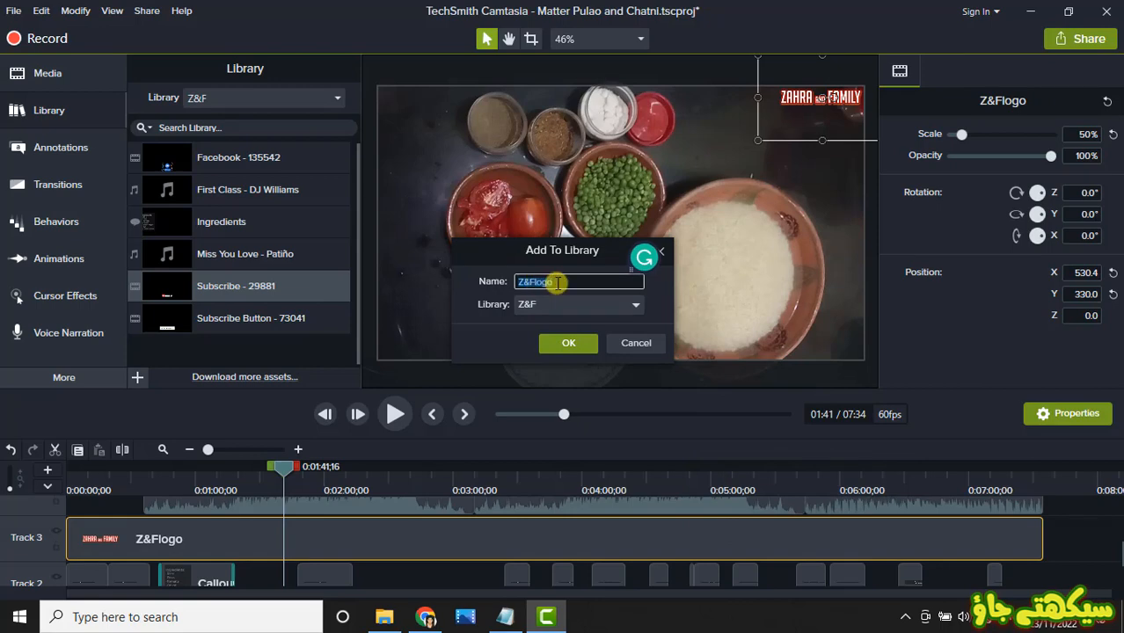
pyautogui.click(557, 342)
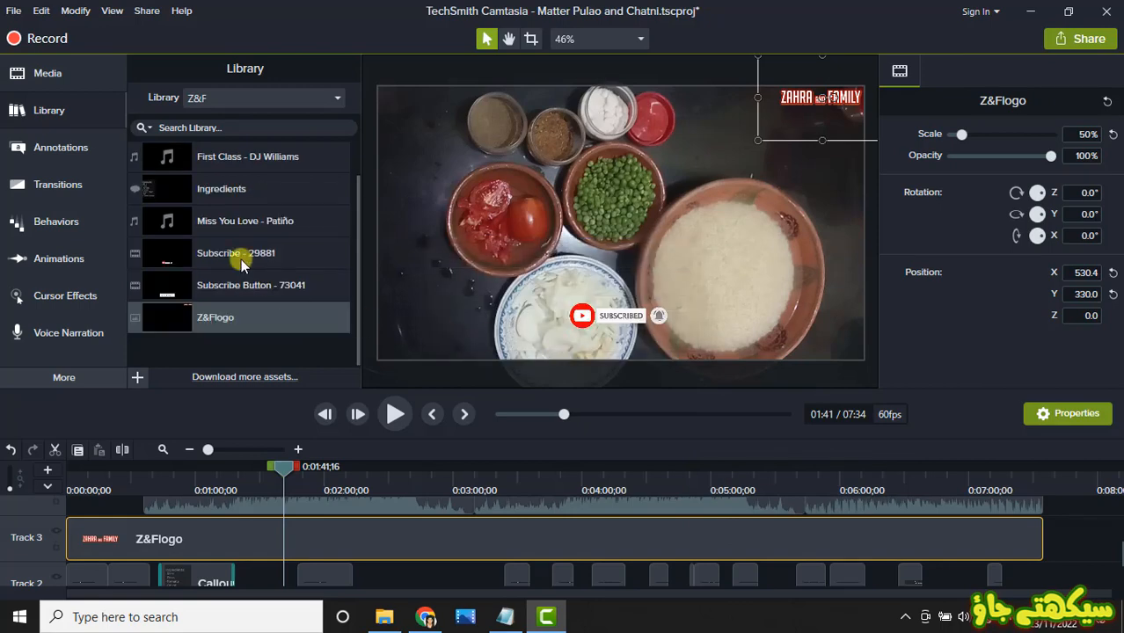